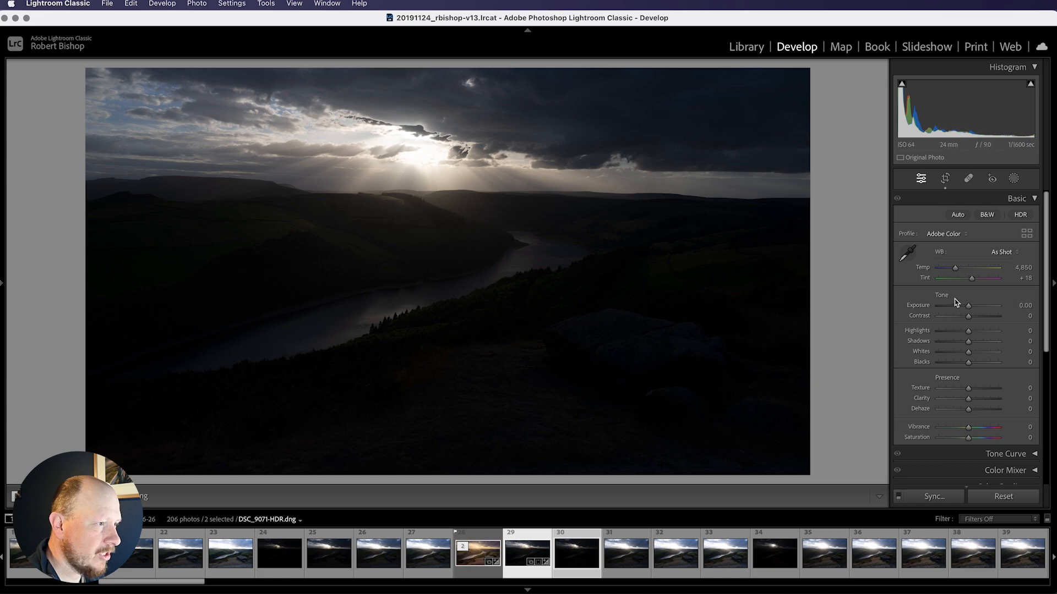
Raise the photo's exposure to +2.20
left_click_drag(969, 310, 976, 310)
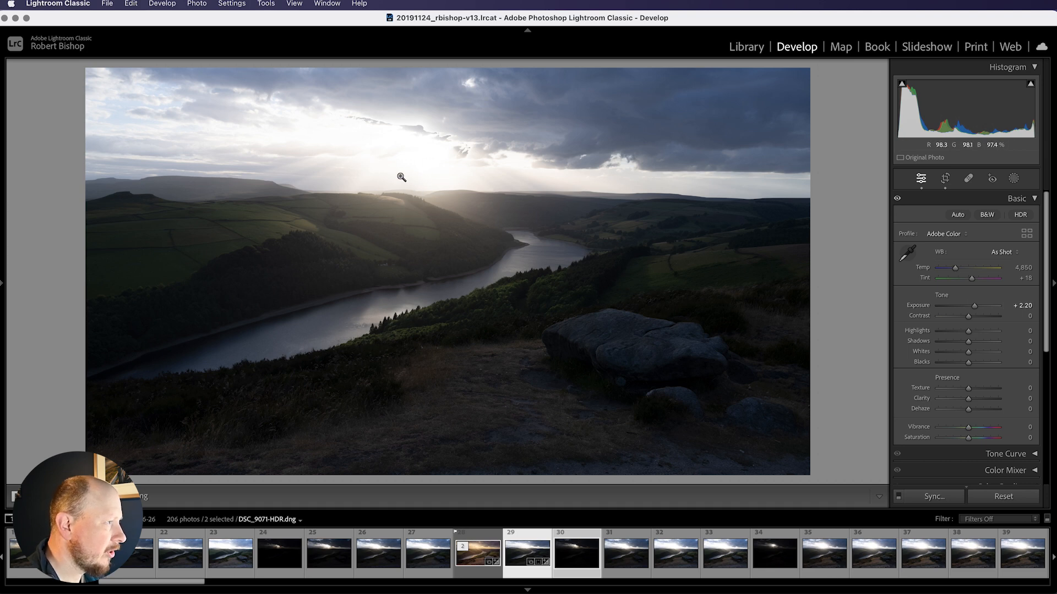
Add a new Linear Gradient mask and draw it over the sky, ending near the horizon
left_click(1014, 179)
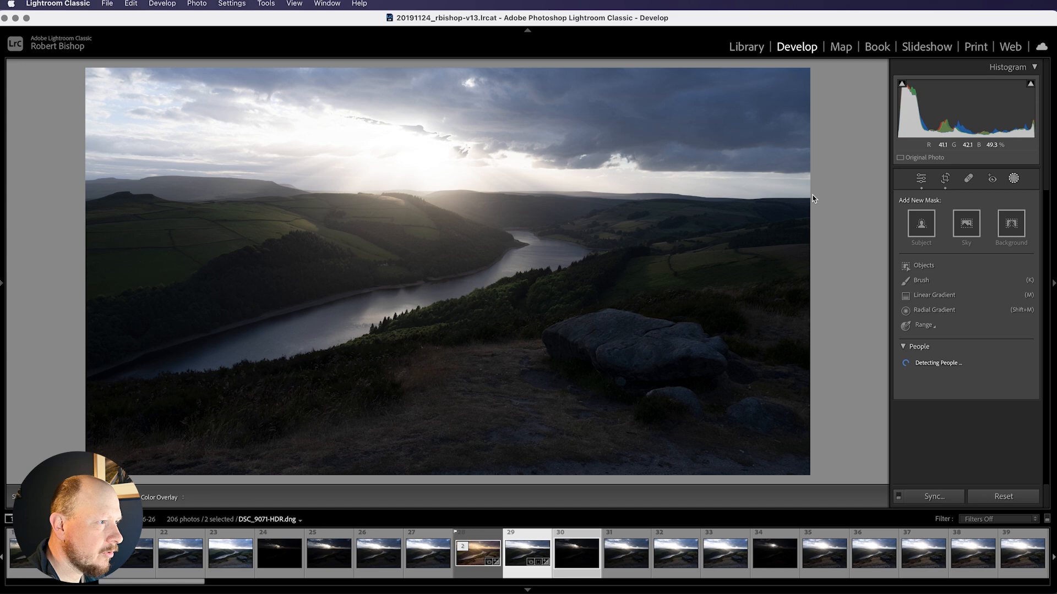
left_click(932, 297)
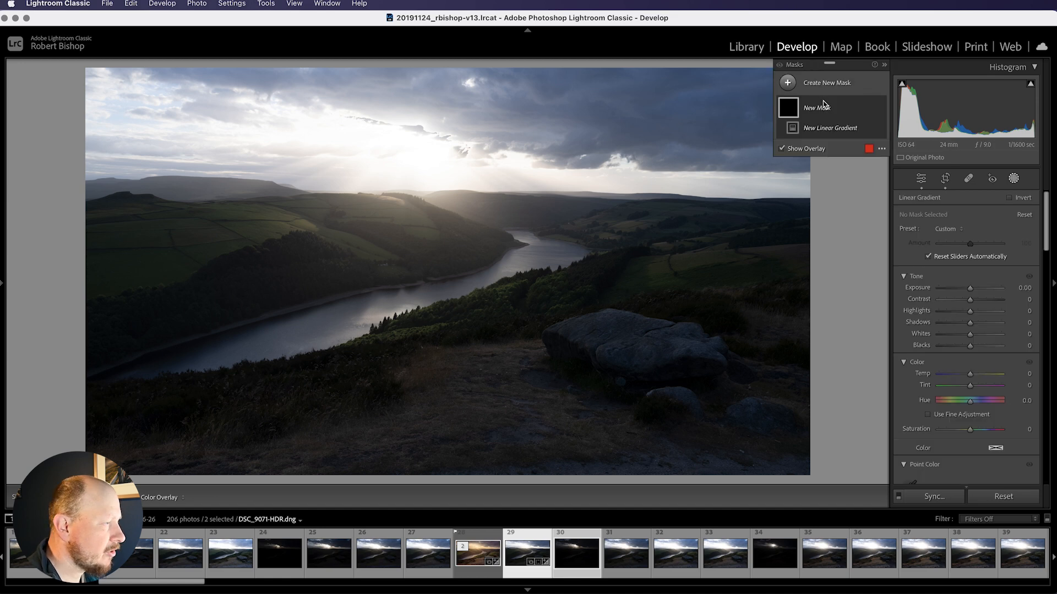
left_click(795, 91)
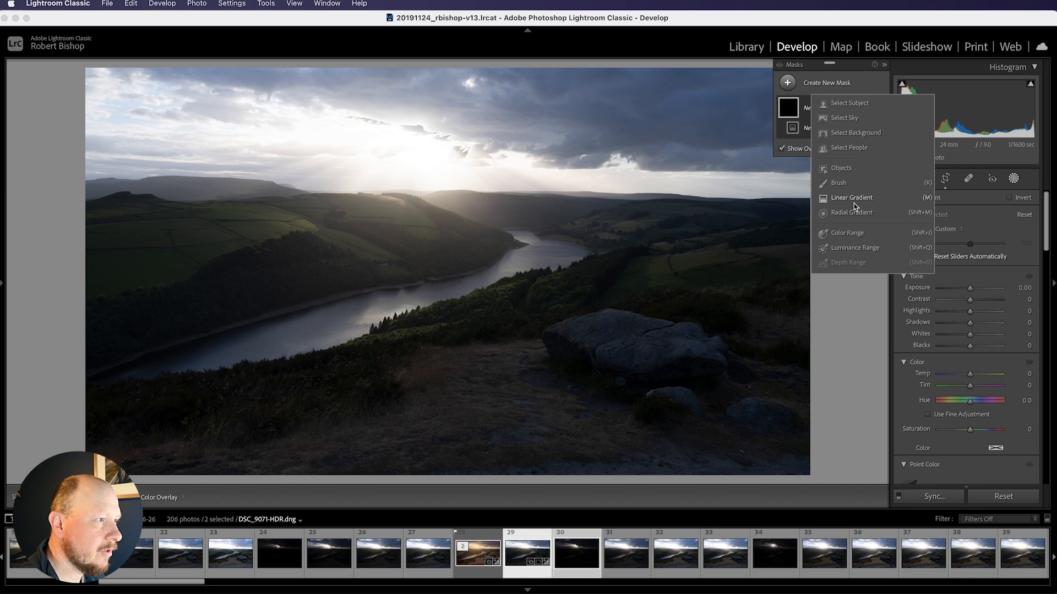
left_click(854, 203)
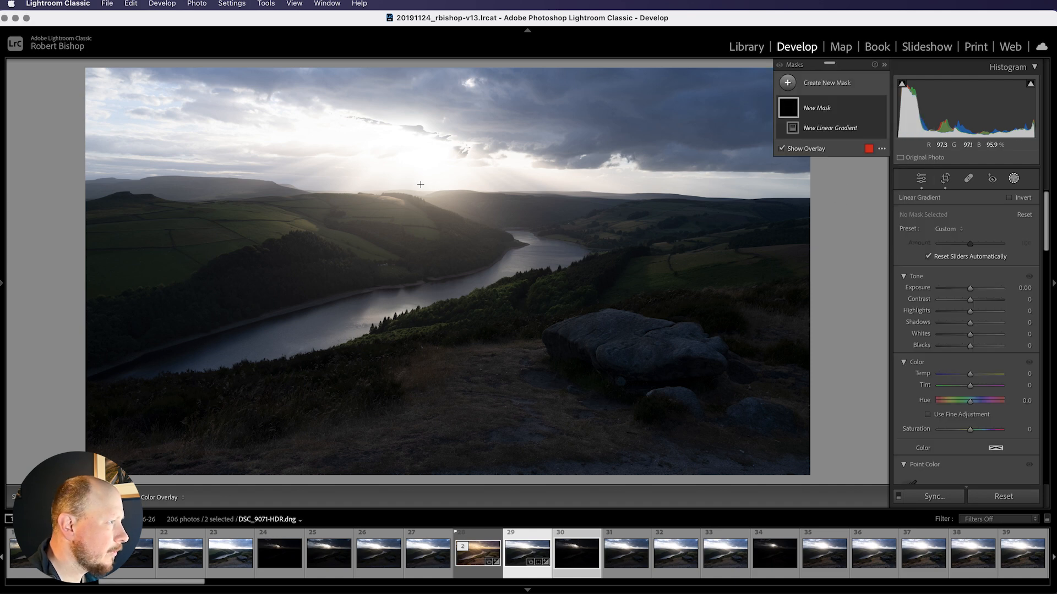
mouse_move(413, 178)
left_mouse_down()
mouse_move(411, 212)
mouse_move(412, 174)
left_mouse_up()
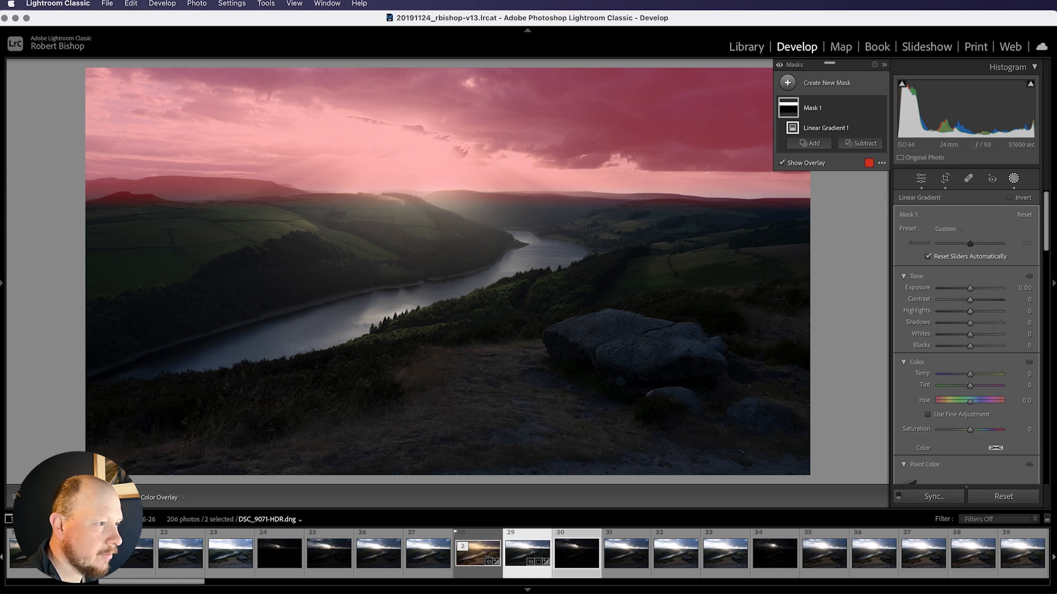
Set the sky mask's exposure to -0.30 and blacks to -20, then close the masking panel
left_click_drag(970, 288, 970, 316)
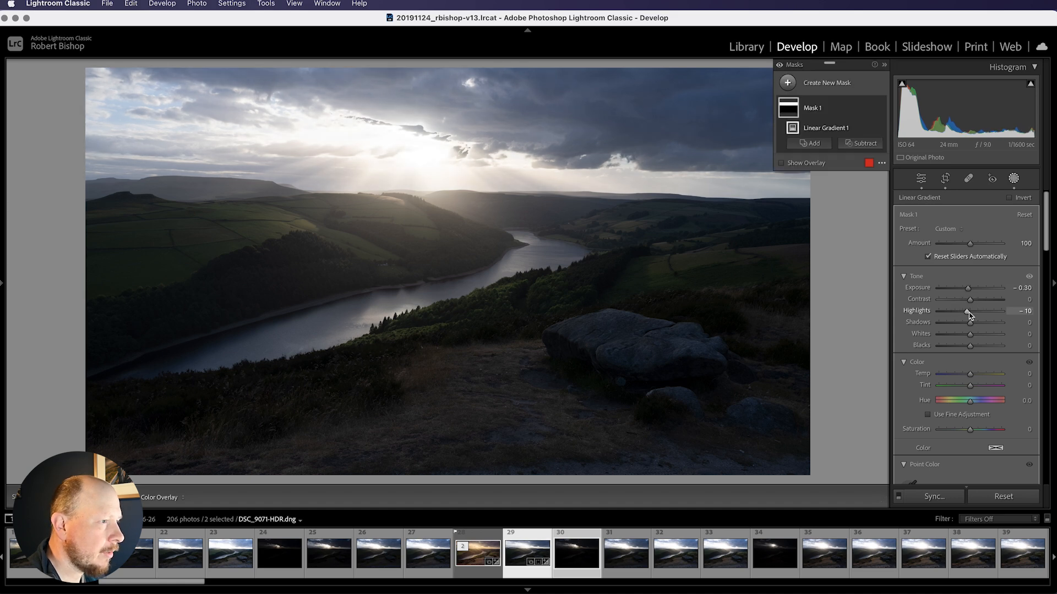
double_click(967, 315)
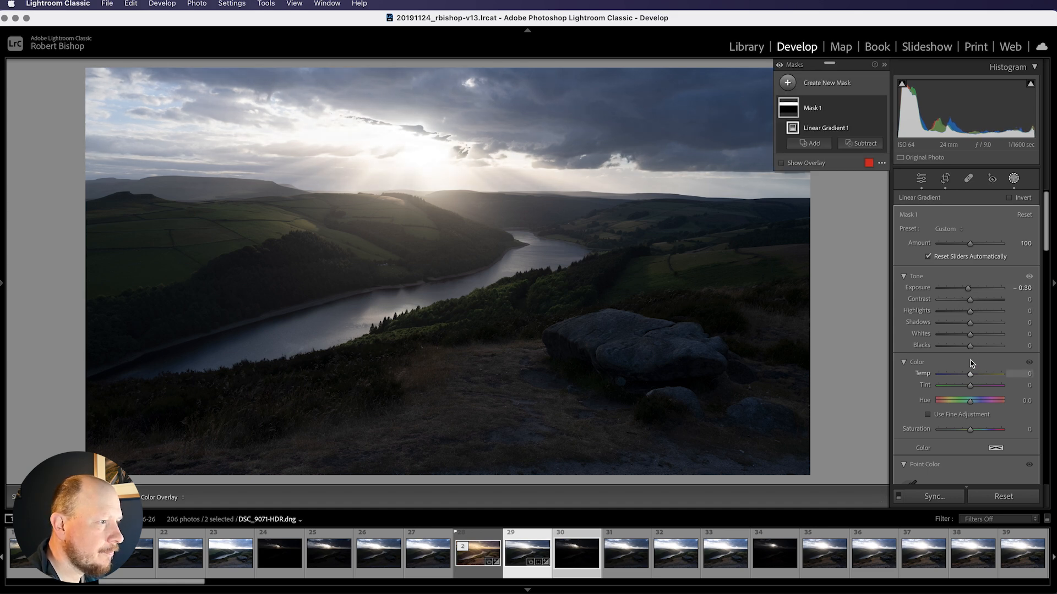
left_click_drag(970, 346, 964, 349)
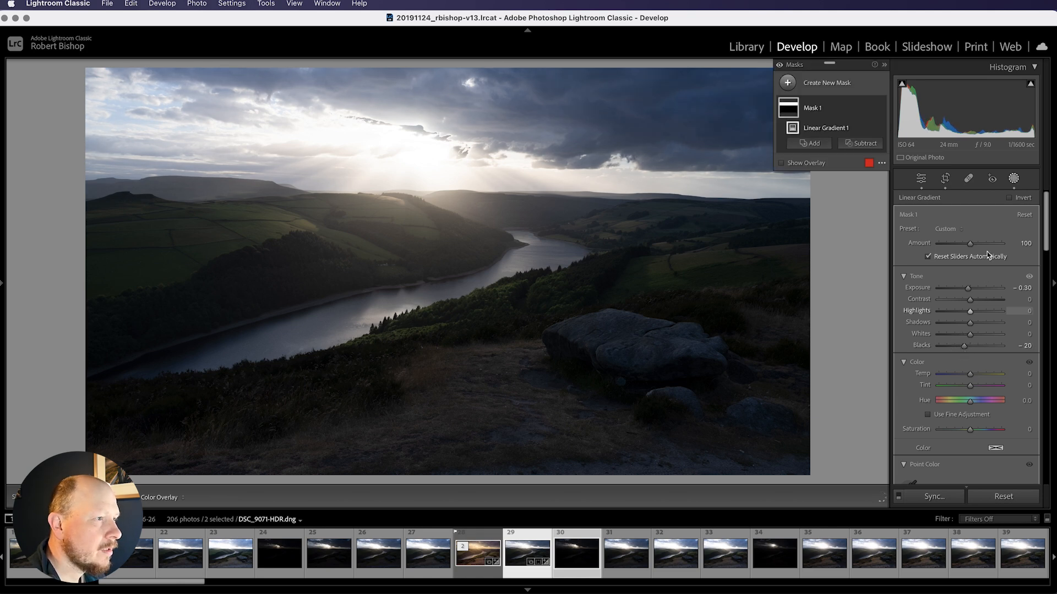
scroll(1008, 421, "down", 10)
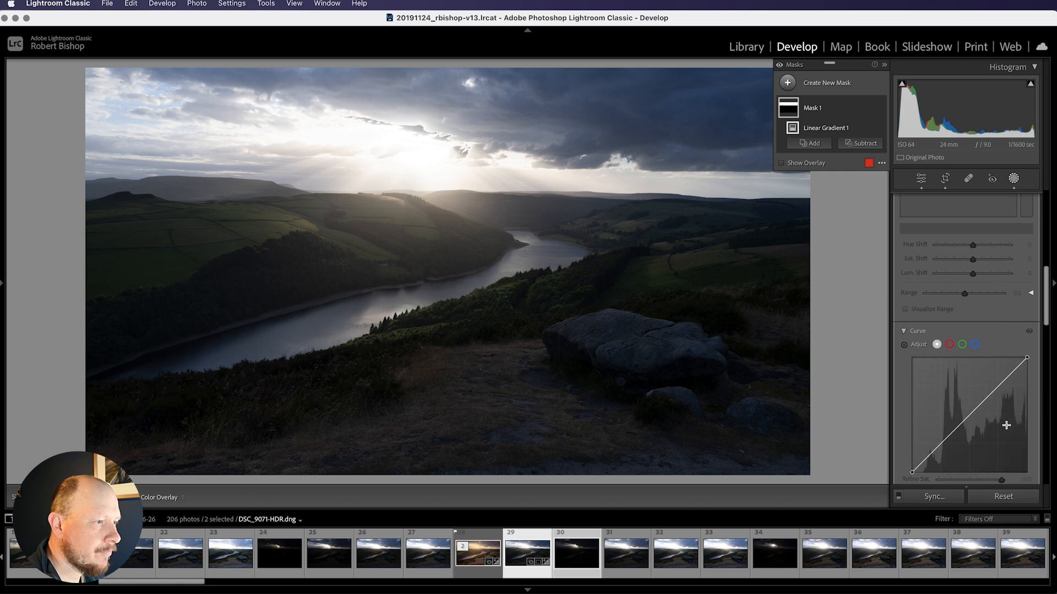
scroll(1007, 426, "down", 5)
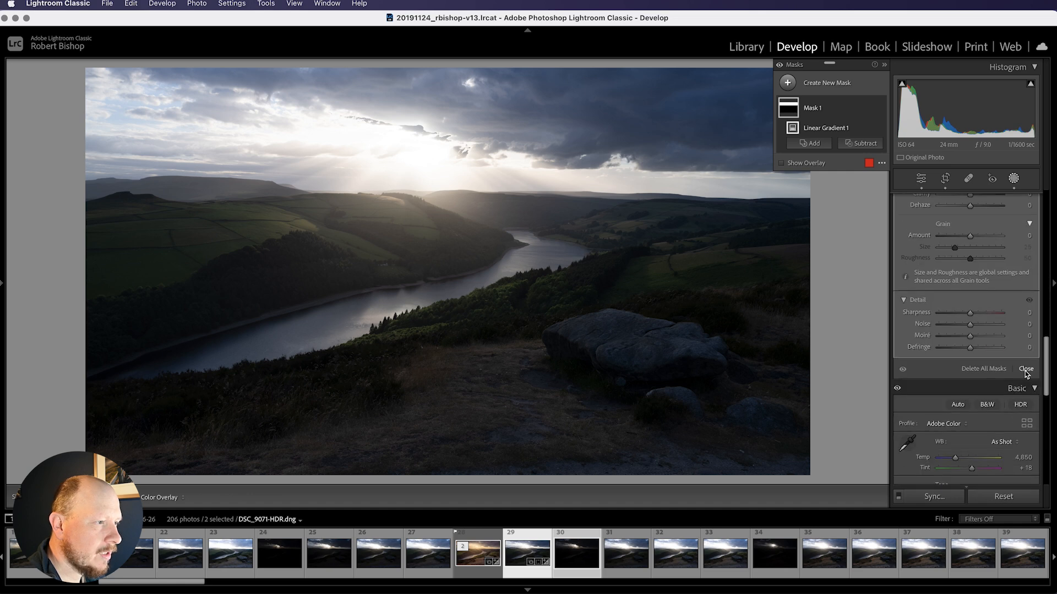
left_click(1021, 370)
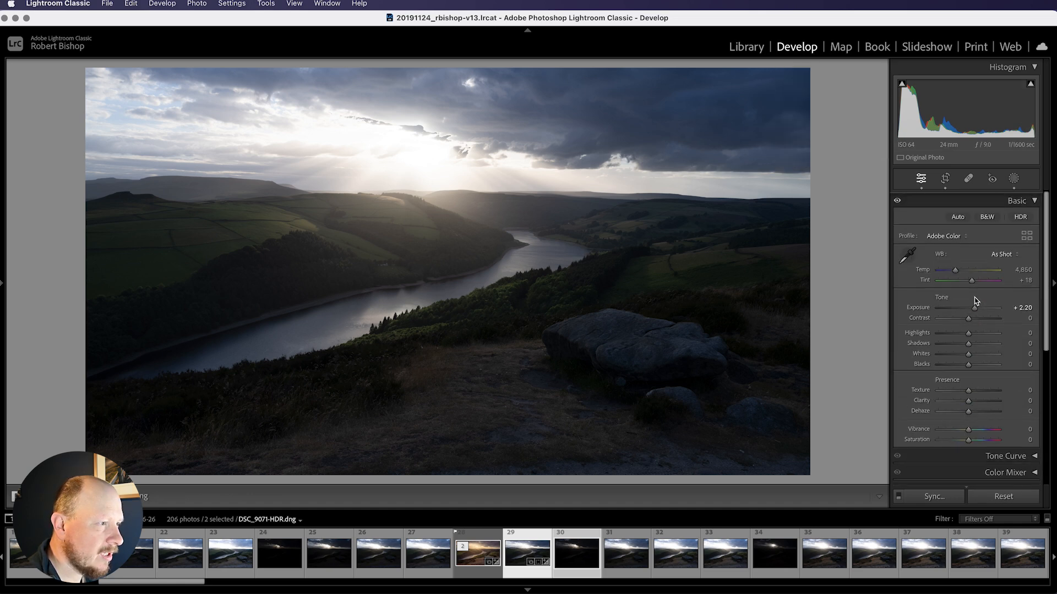
Set highlights to -80, shadows to +78 and blacks to -7, keeping whites at 0
left_click_drag(964, 335, 946, 336)
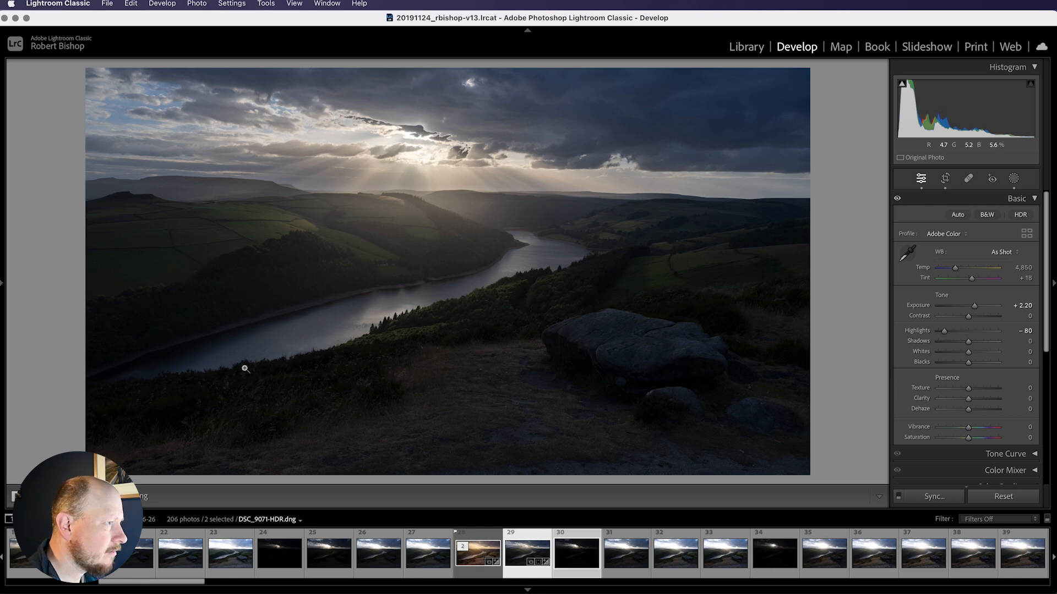
left_click_drag(968, 342, 993, 345)
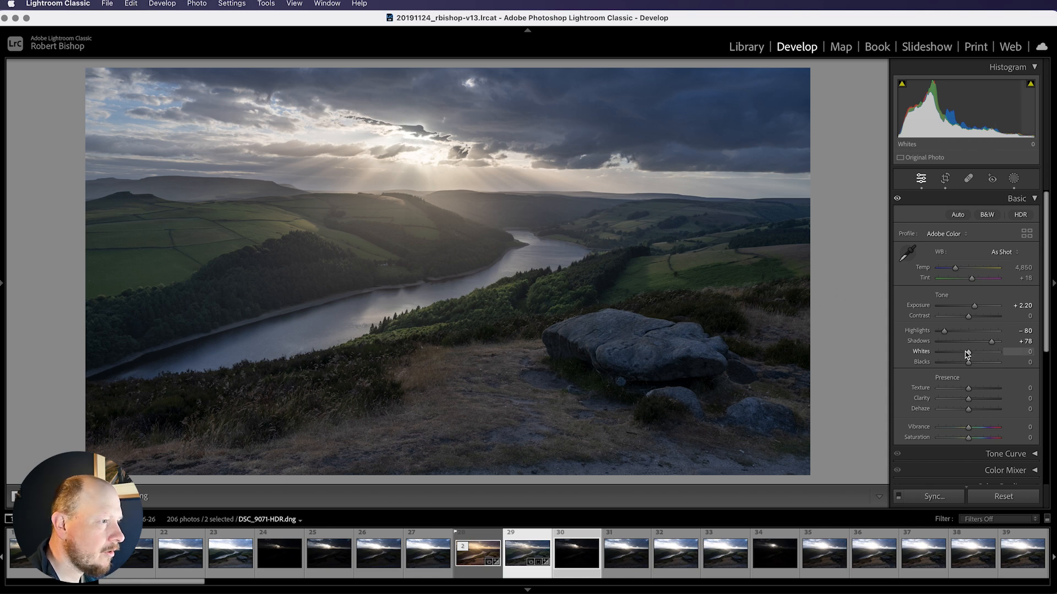
left_click_drag(970, 355, 972, 359)
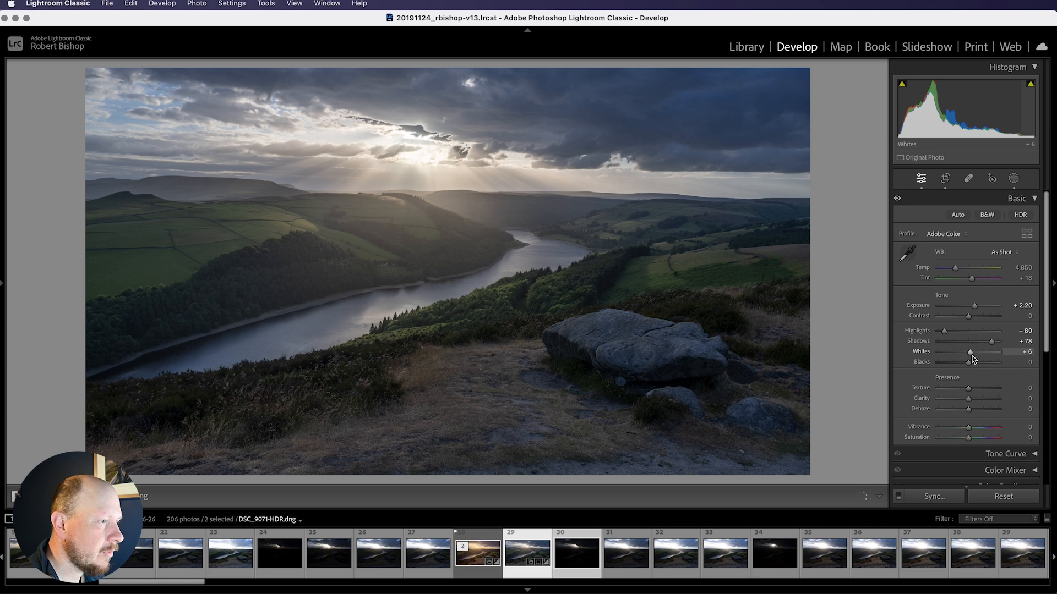
double_click(971, 357)
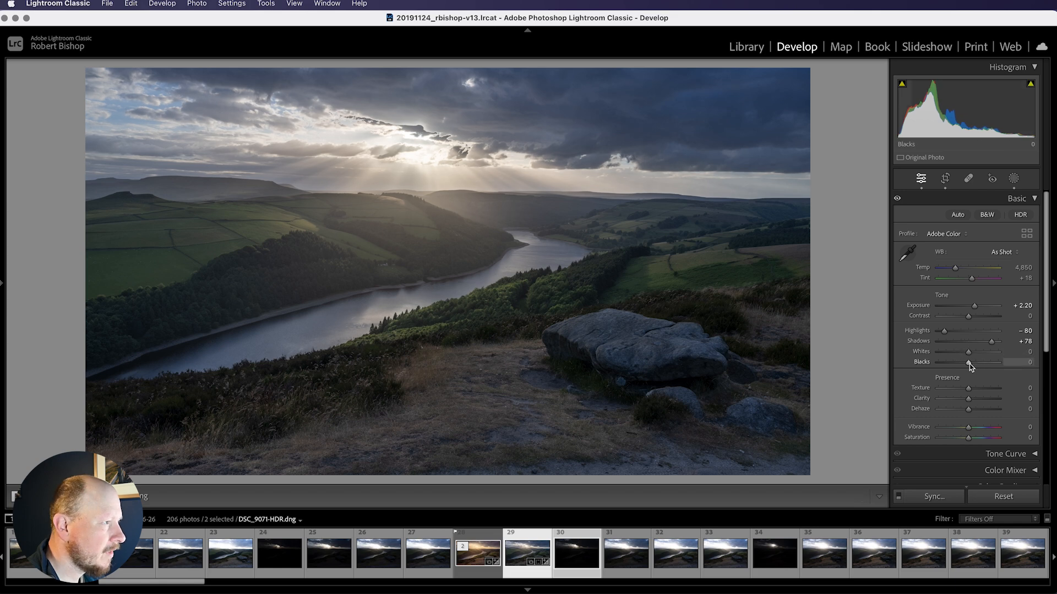
mouse_move(971, 365)
left_mouse_down()
mouse_move(941, 367)
mouse_move(967, 368)
left_mouse_up()
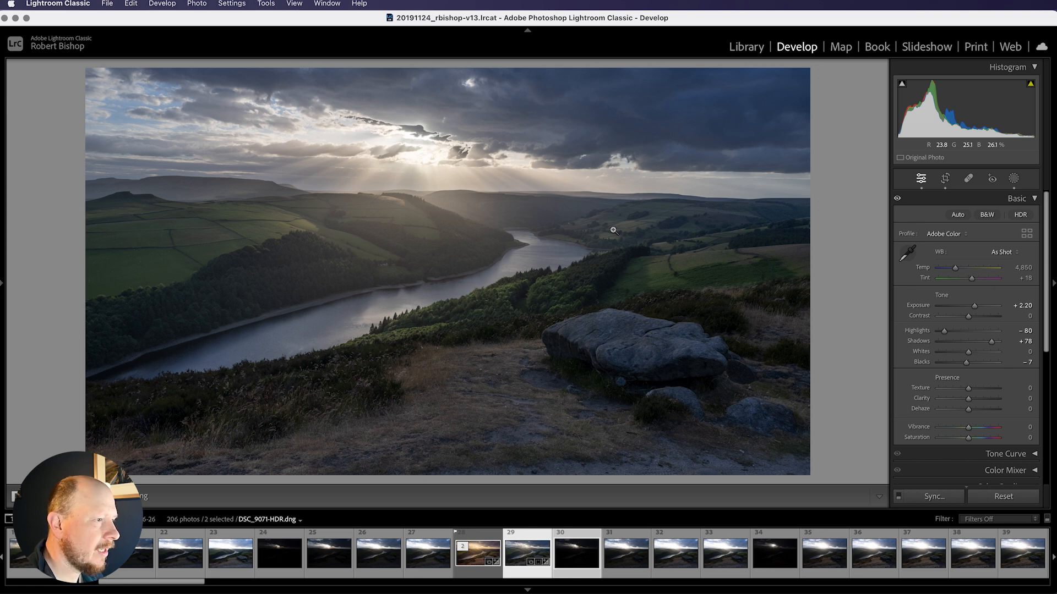
Set texture to -2, clarity to -6 and vibrance to +13
scroll(967, 355, "down", 3)
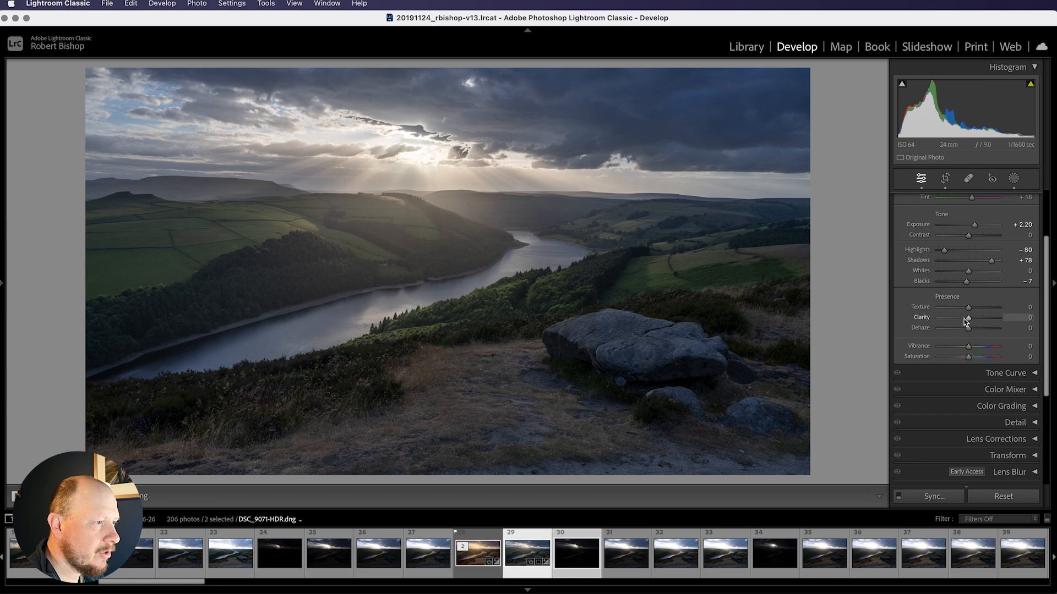
left_click_drag(970, 323, 969, 323)
left_click_drag(967, 321, 969, 312)
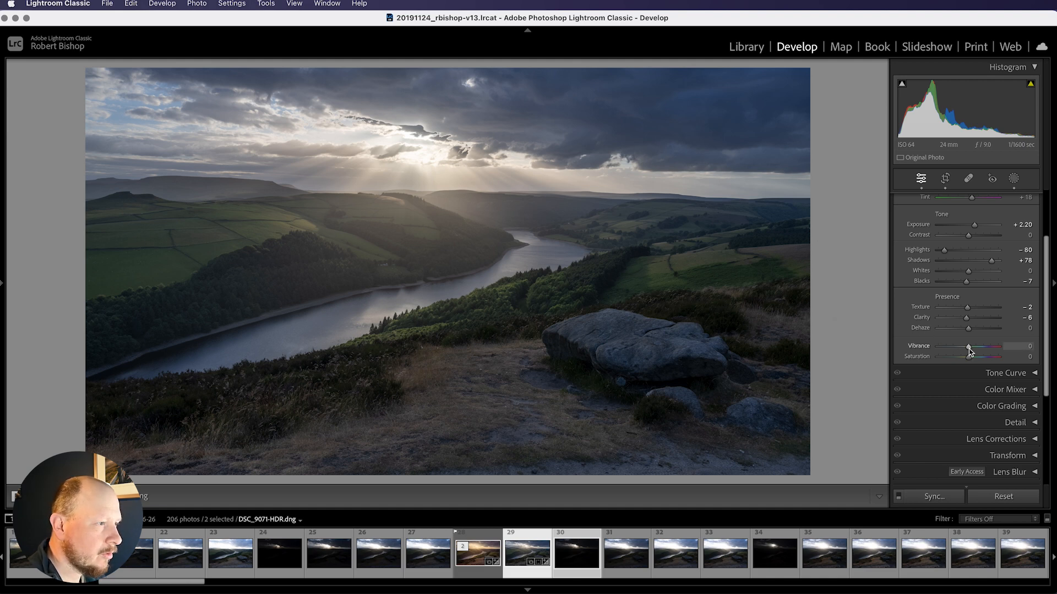
left_click_drag(970, 350, 972, 350)
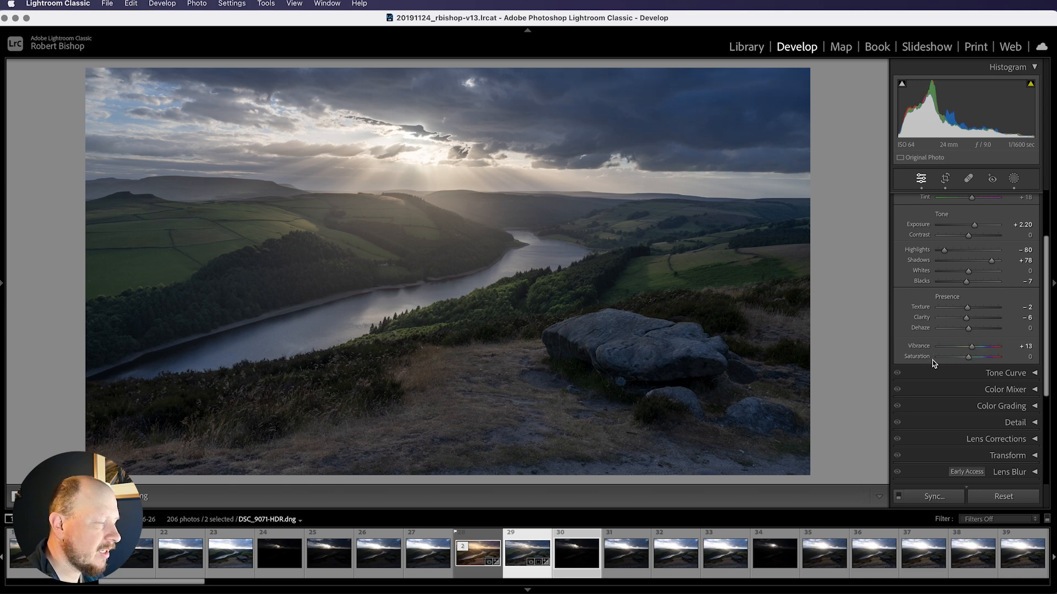
mouse_move(968, 357)
left_mouse_down()
mouse_move(1005, 359)
mouse_move(969, 359)
left_mouse_up()
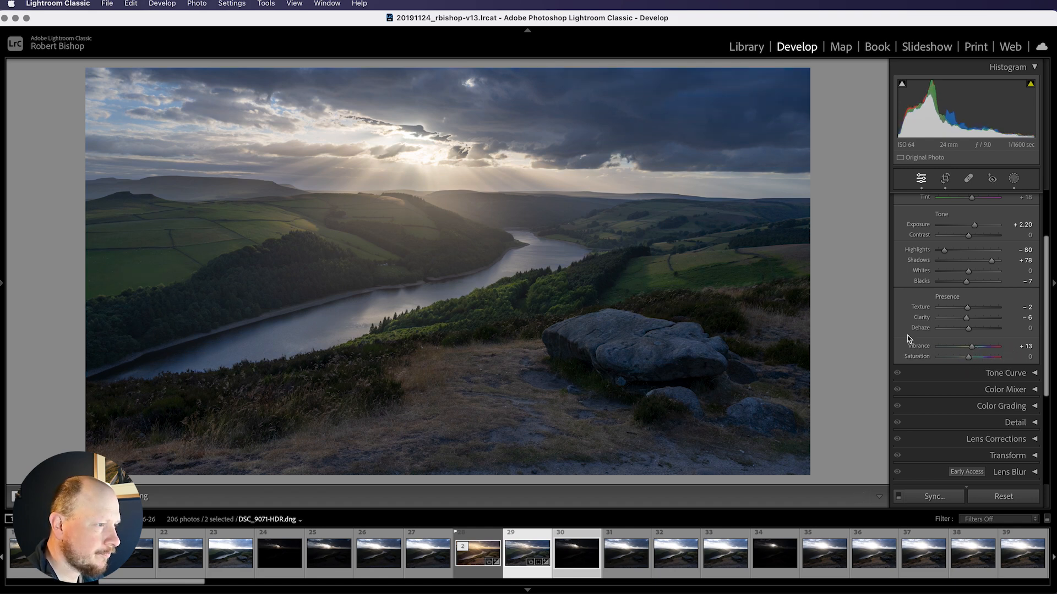
Warm the white balance temperature to 6,497
scroll(908, 338, "up", 3)
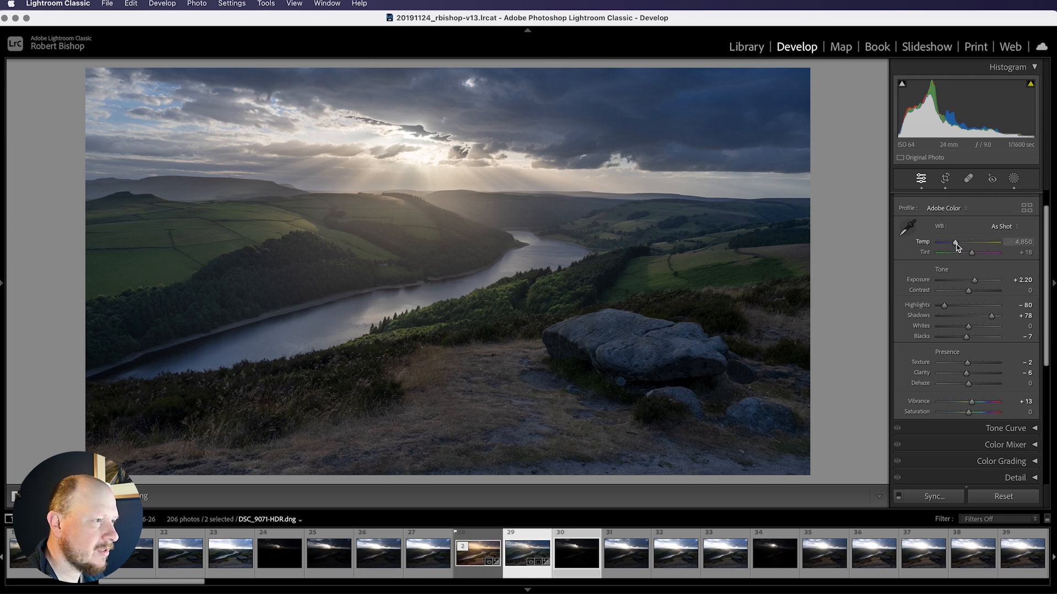
left_click_drag(956, 246, 967, 247)
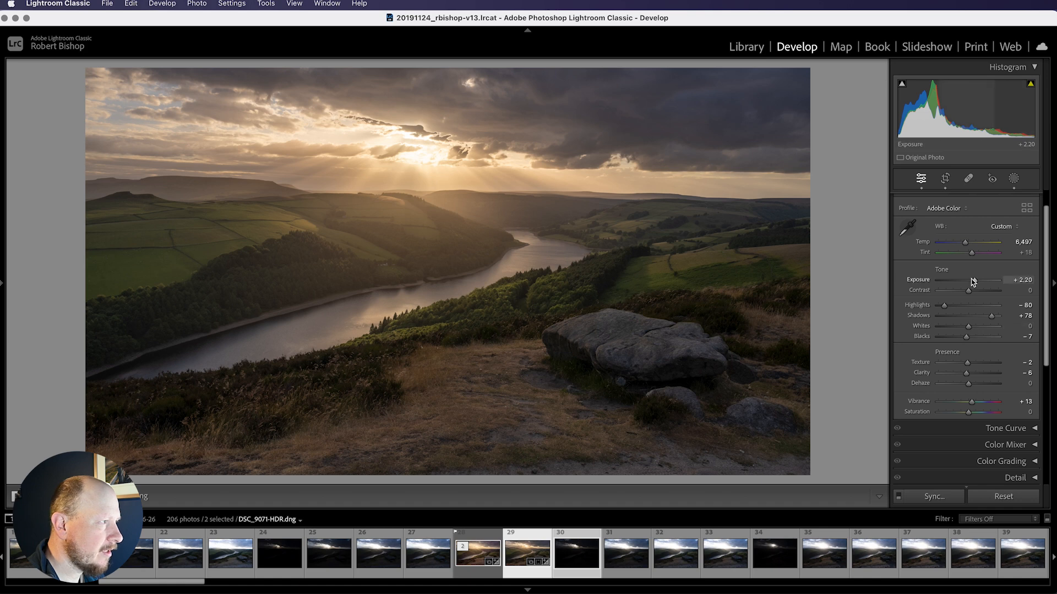
Try adjusting hue and saturation sliders in the Color Mixer, resetting each one
scroll(1007, 371, "down", 3)
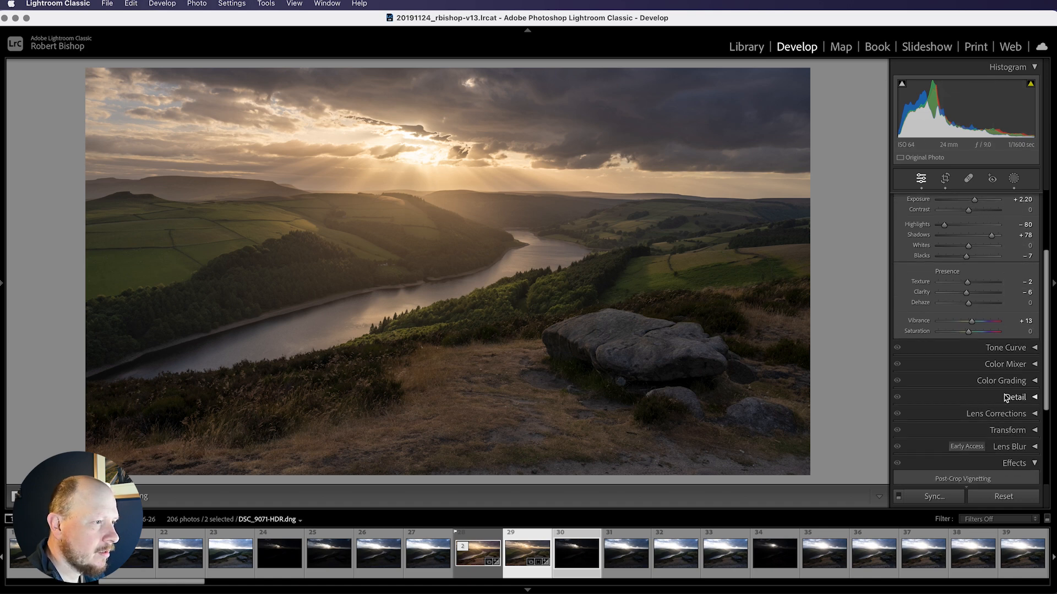
left_click(1009, 372)
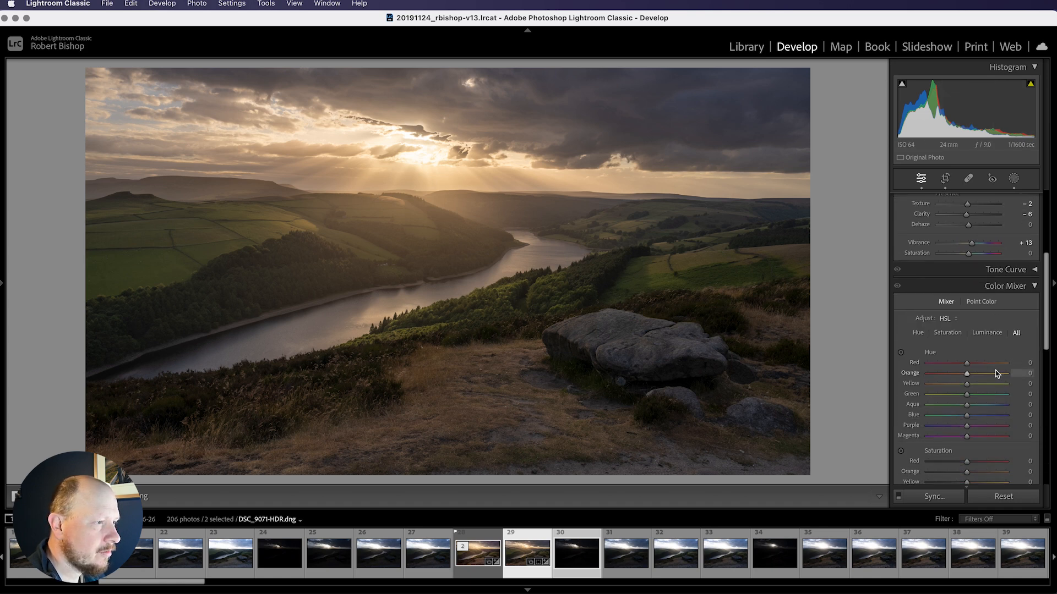
scroll(990, 386, "down", 1)
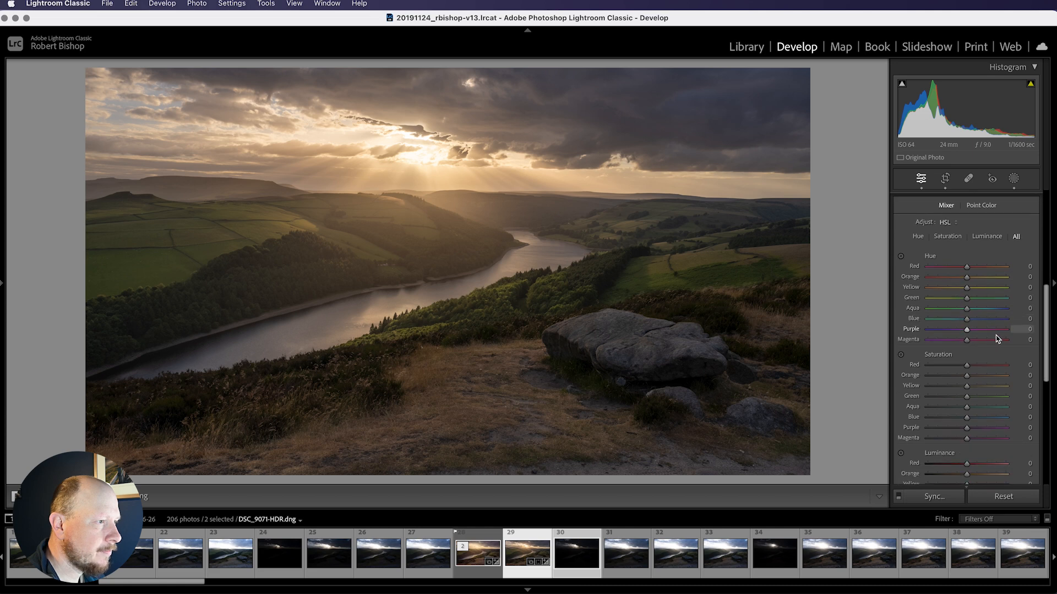
left_click_drag(966, 283, 968, 286)
double_click(968, 286)
mouse_move(966, 370)
left_mouse_down()
mouse_move(897, 370)
mouse_move(953, 373)
left_mouse_up()
double_click(953, 372)
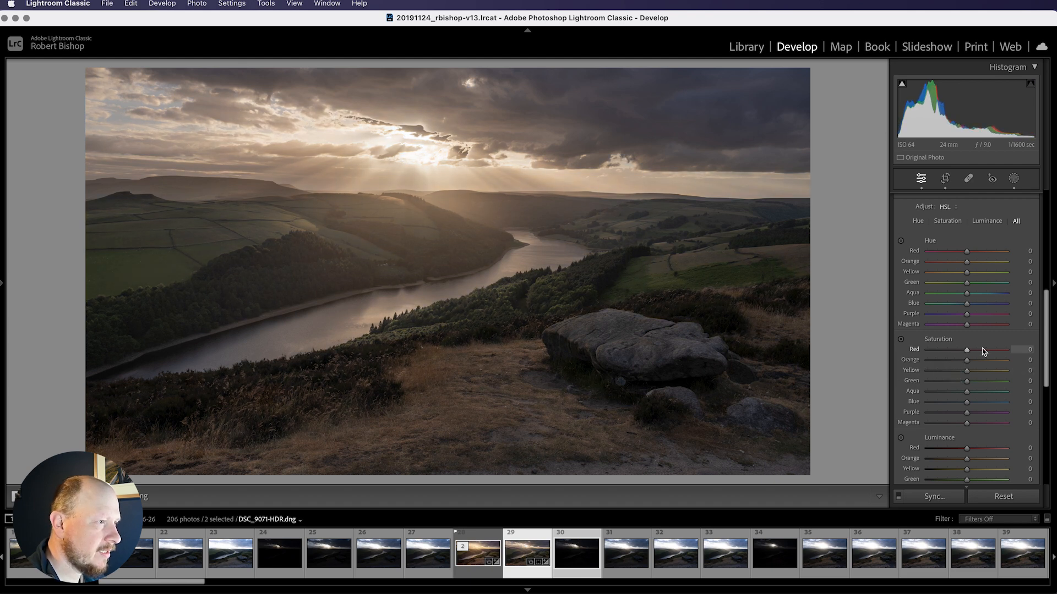
scroll(984, 351, "up", 3)
scroll(984, 351, "up", 2)
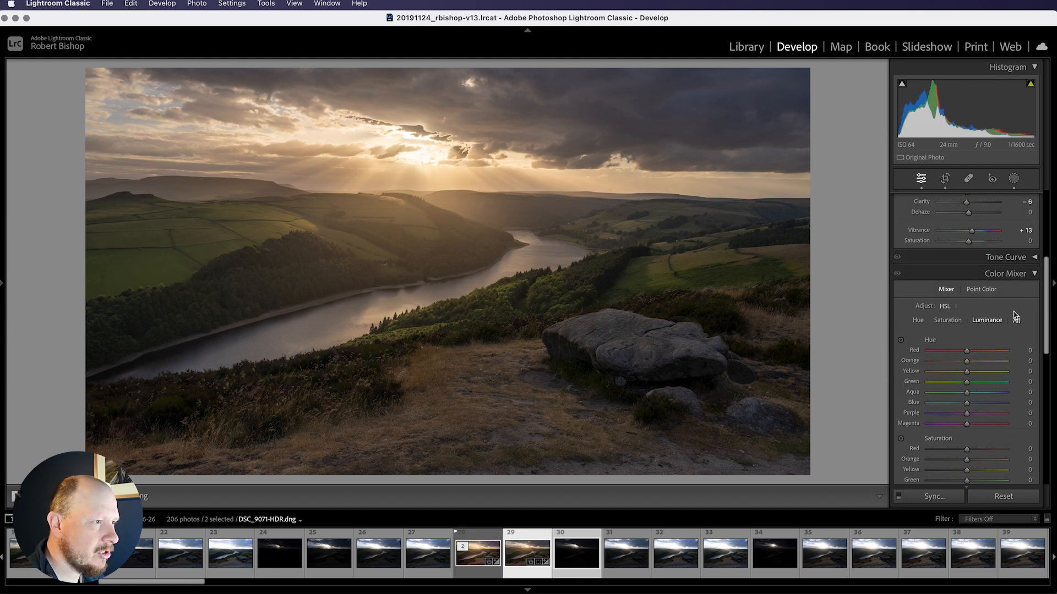
left_click(1032, 276)
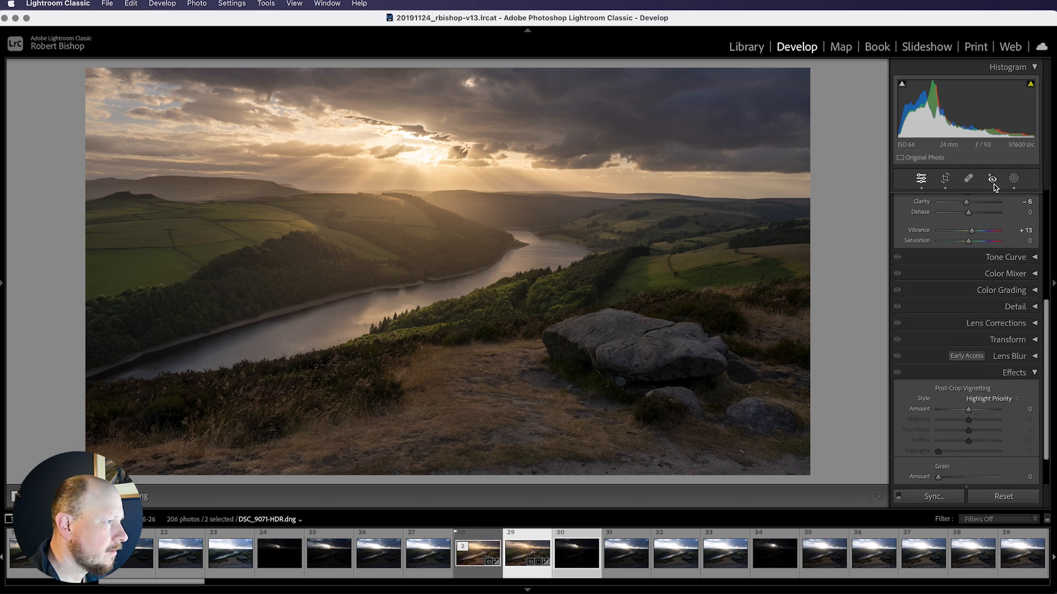
Tint the shadows in Color Grading to hue 25 and saturation 16
left_click(1035, 291)
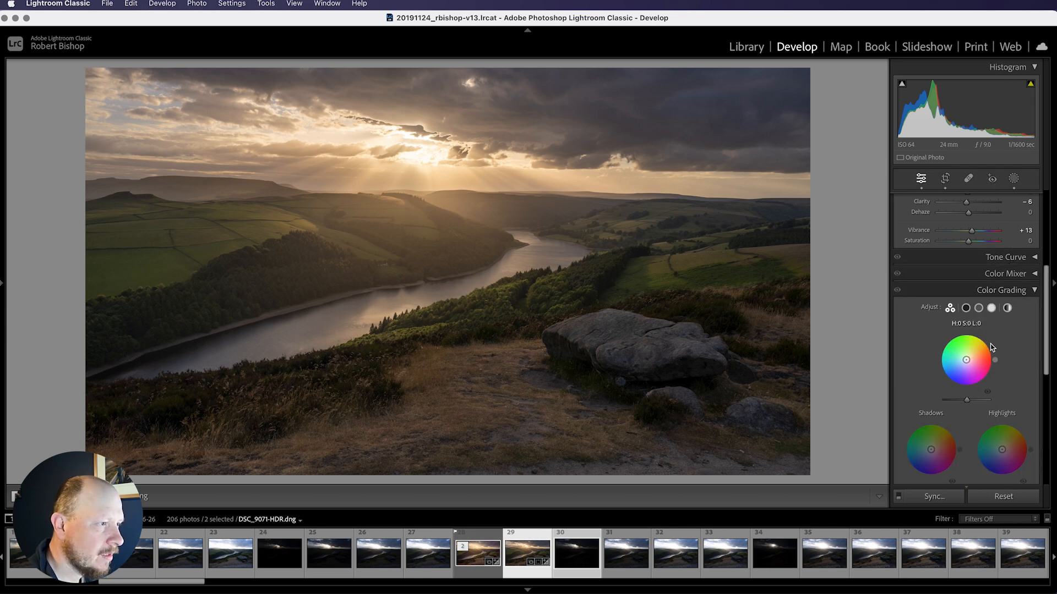
scroll(962, 410, "down", 2)
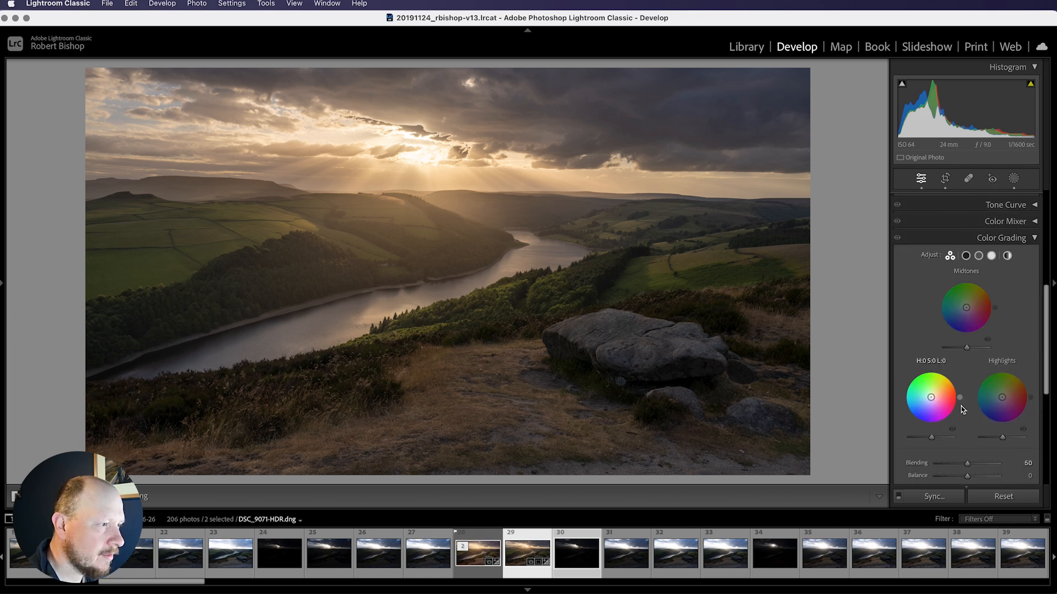
left_click(966, 256)
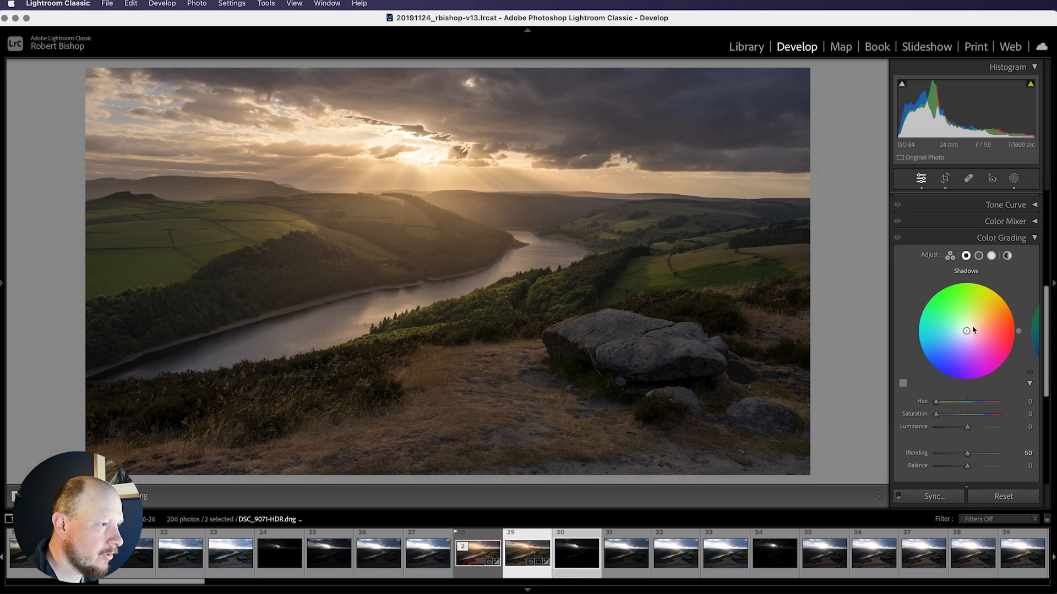
mouse_move(968, 331)
left_mouse_down()
mouse_move(977, 322)
mouse_move(973, 337)
mouse_move(957, 328)
mouse_move(975, 327)
left_mouse_up()
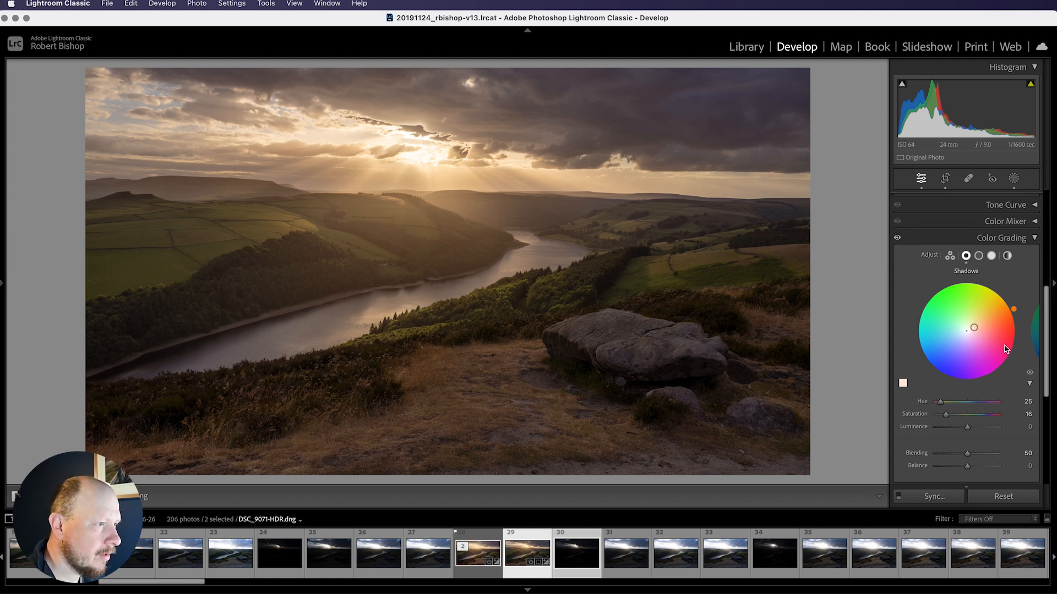
left_click(1021, 336)
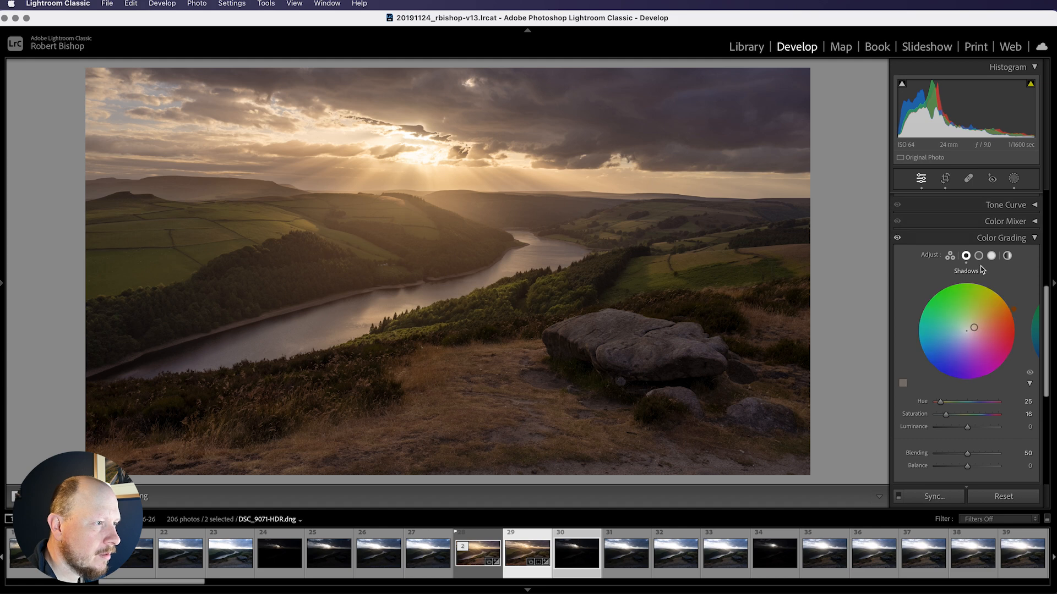
mouse_move(935, 402)
left_mouse_down()
mouse_move(983, 408)
mouse_move(943, 403)
mouse_move(978, 422)
mouse_move(936, 415)
mouse_move(935, 403)
left_mouse_up()
Tint the highlights in Color Grading to hue 51 and saturation 50
left_click(991, 256)
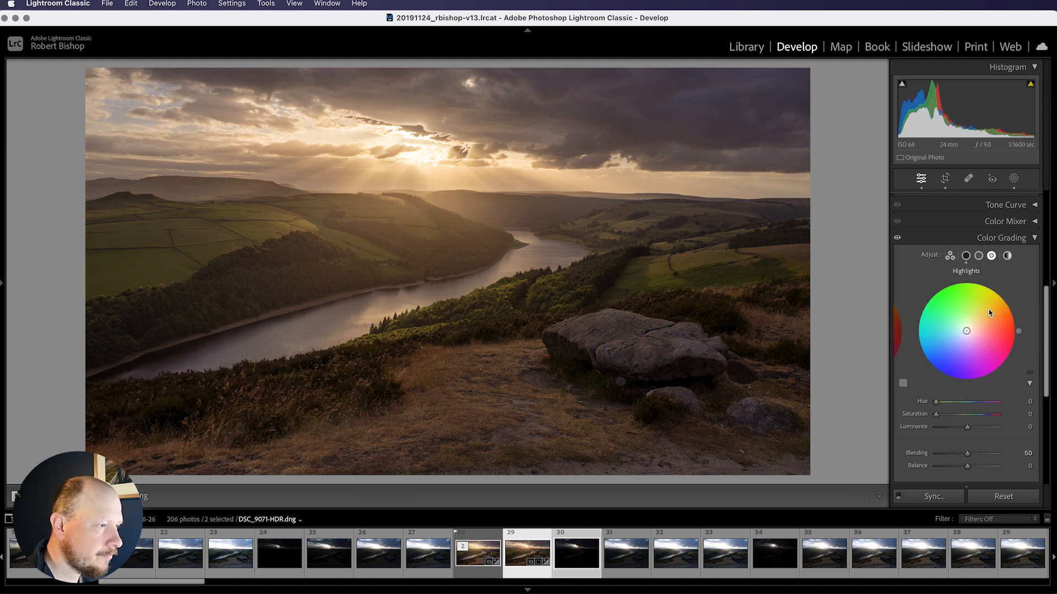
left_click_drag(967, 332, 982, 313)
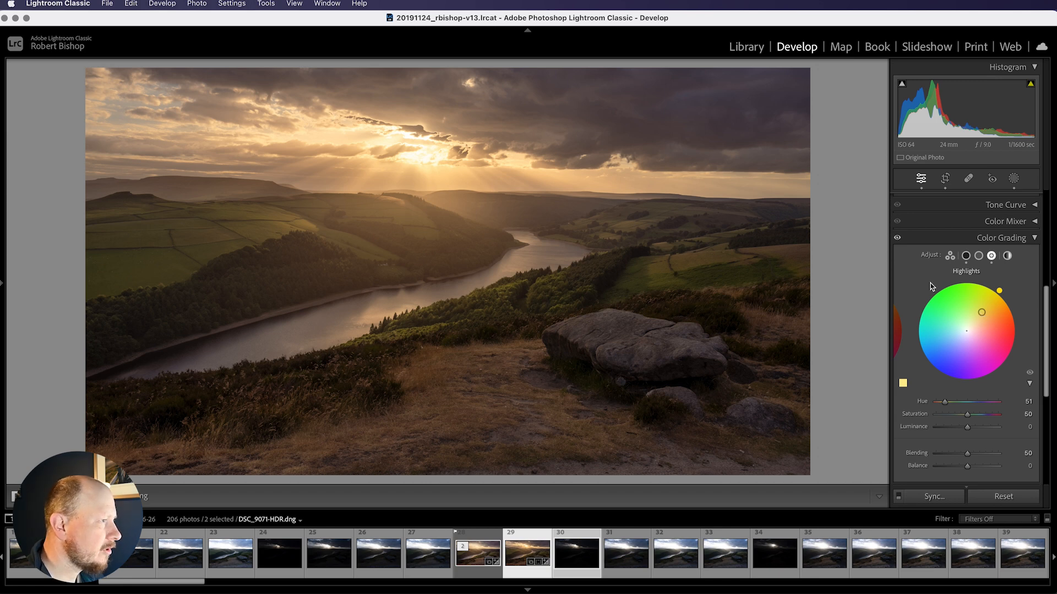
Add a new linear gradient mask drawn upward from the bottom of the photo to the sky
left_click(1013, 179)
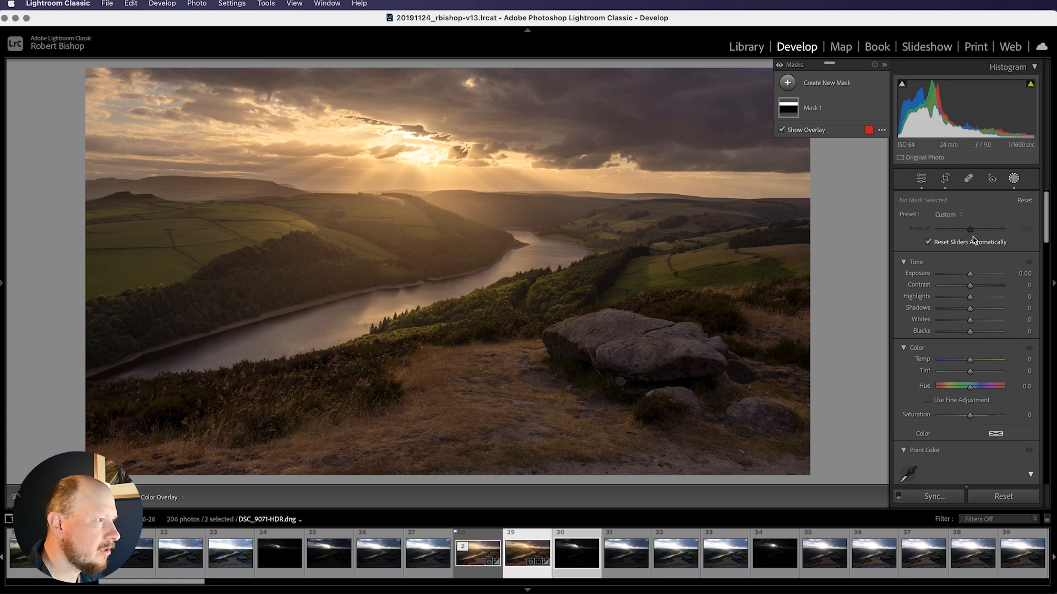
left_click(788, 83)
left_click(852, 198)
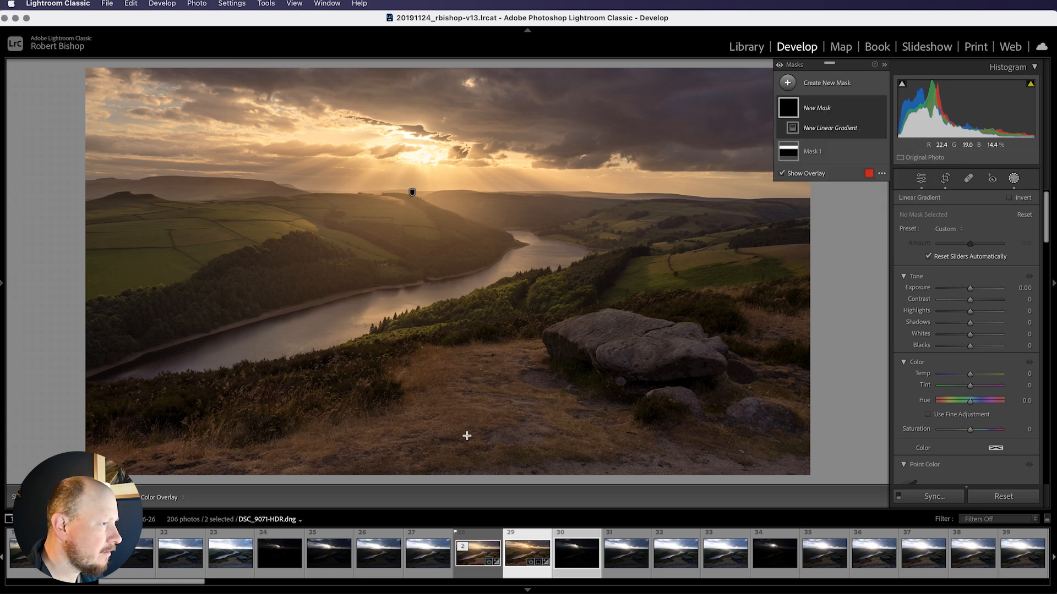
left_click_drag(432, 469, 435, 127)
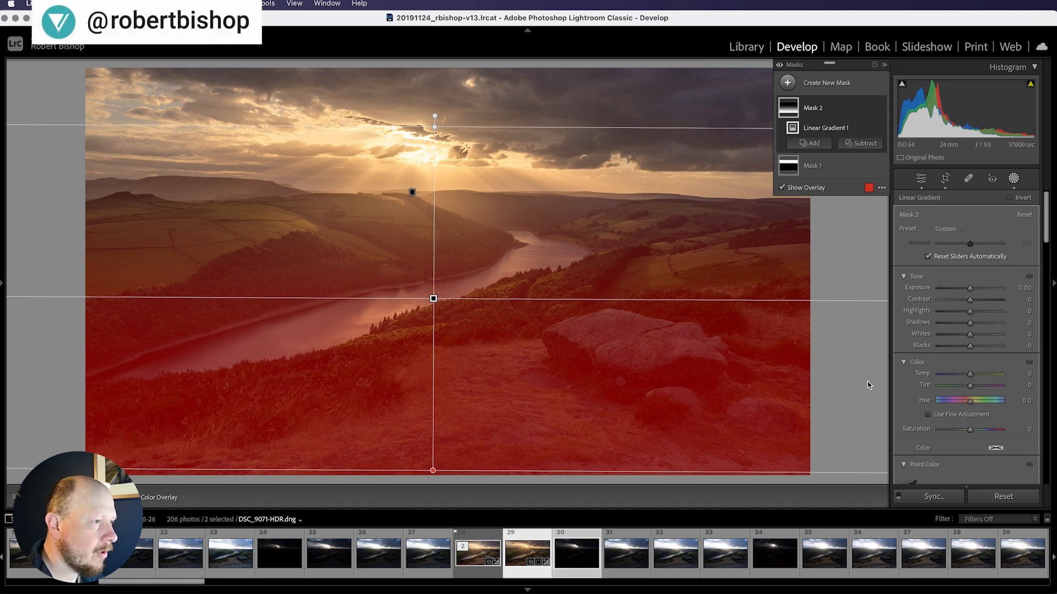
Set the linear gradient mask's texture to 2 and clarity to 6
scroll(1012, 368, "down", 4)
scroll(1012, 372, "down", 10)
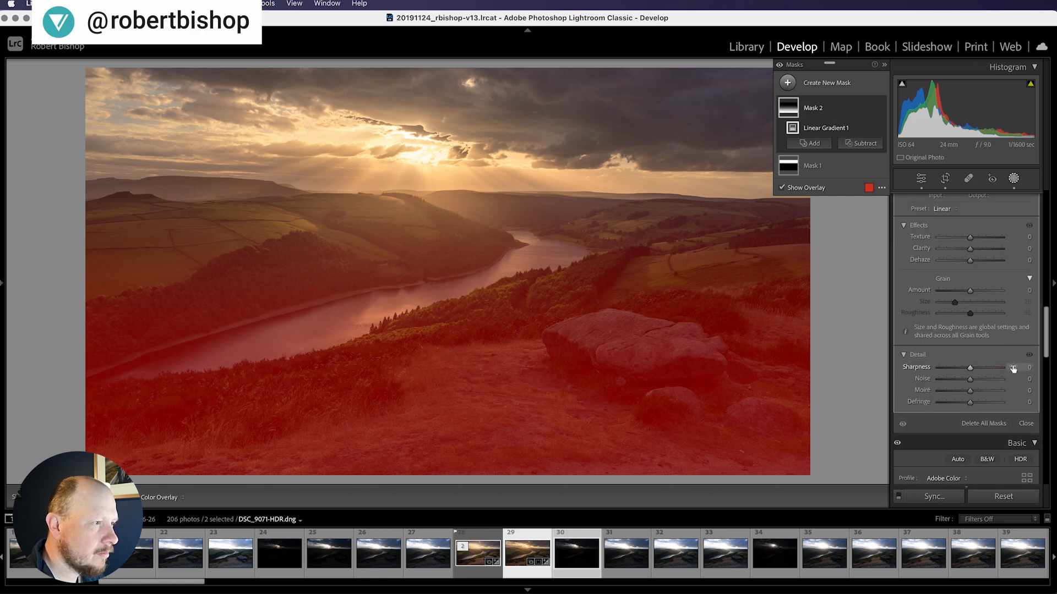
scroll(983, 328, "up", 3)
left_click(970, 330)
left_click_drag(971, 333, 972, 324)
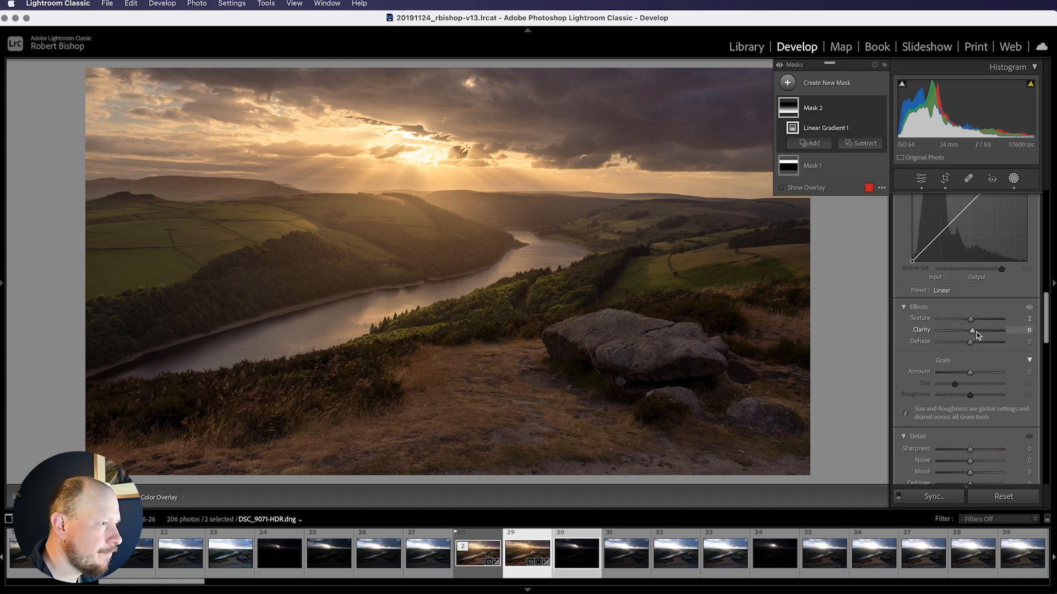
Raise the linear gradient mask's shadows to 14 and close the masking panel
scroll(977, 335, "up", 10)
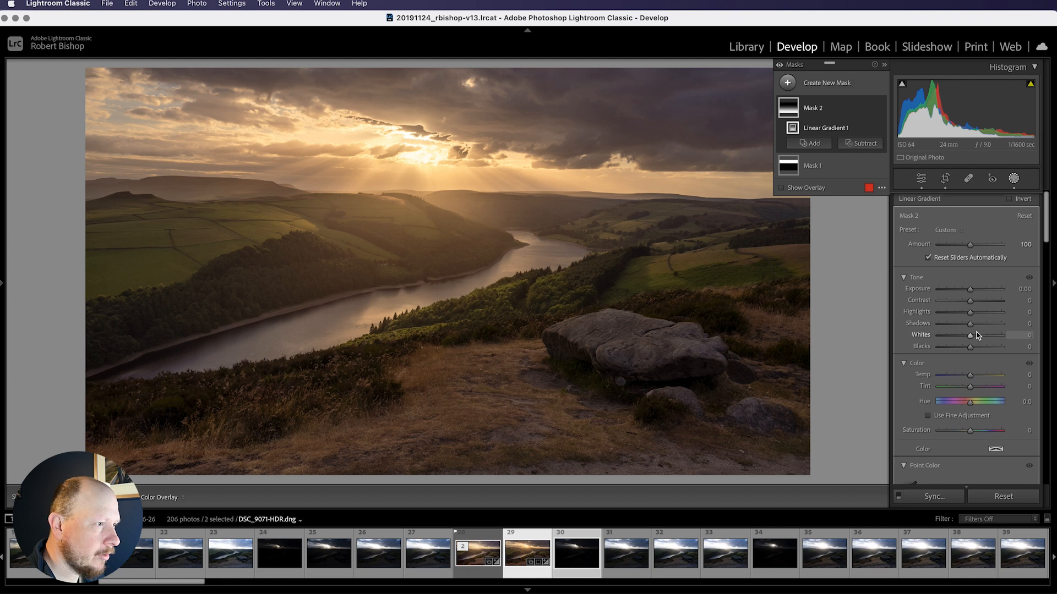
left_click_drag(970, 324, 972, 325)
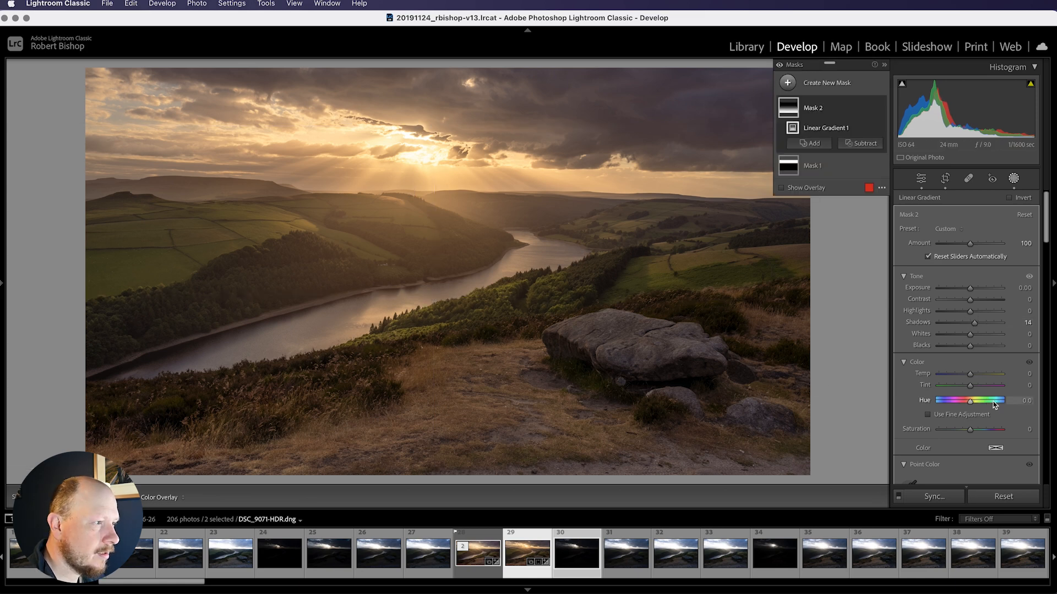
scroll(948, 334, "down", 10)
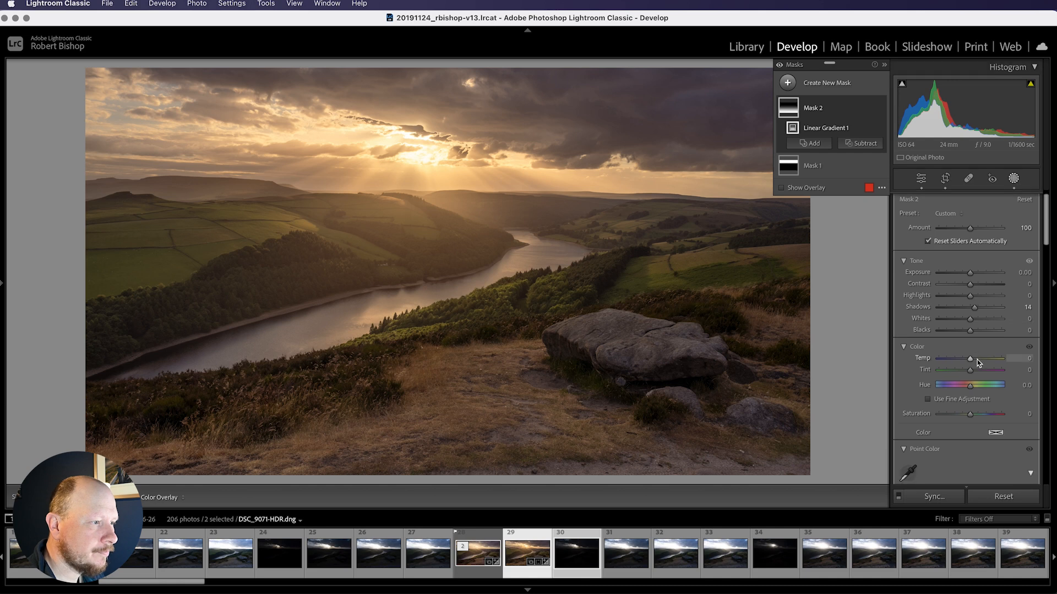
scroll(982, 366, "down", 10)
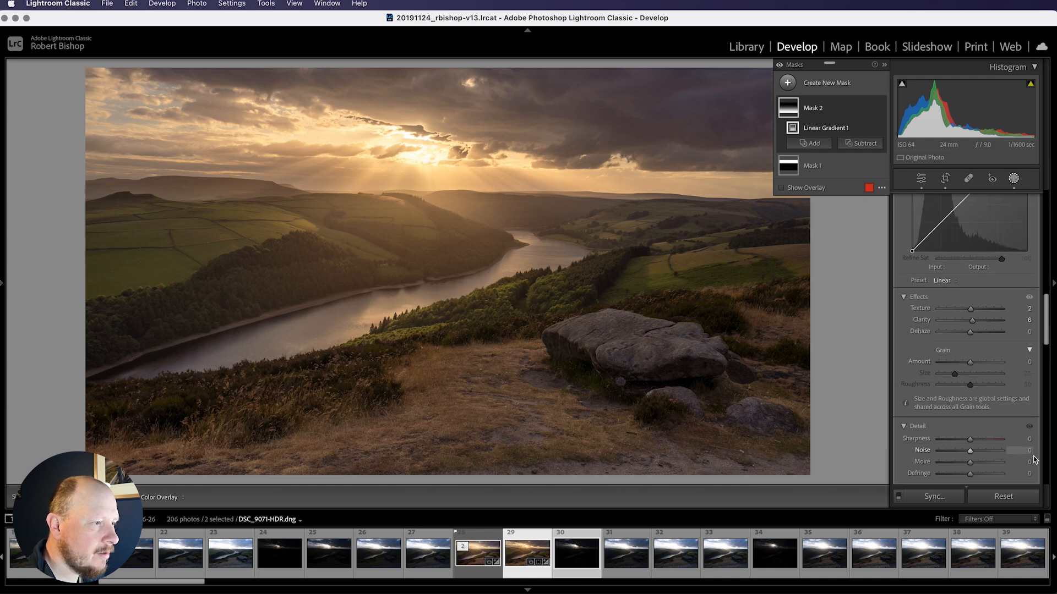
left_click(1026, 363)
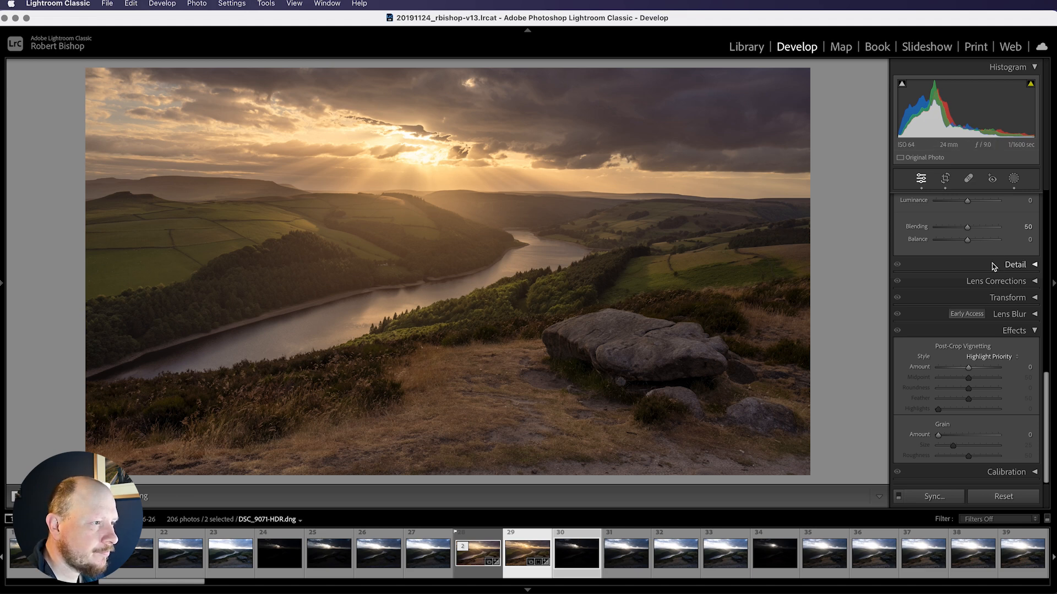
Add a radial gradient mask around the sun in the sky with feather set to 100
scroll(1010, 256, "up", 8)
scroll(1006, 259, "up", 10)
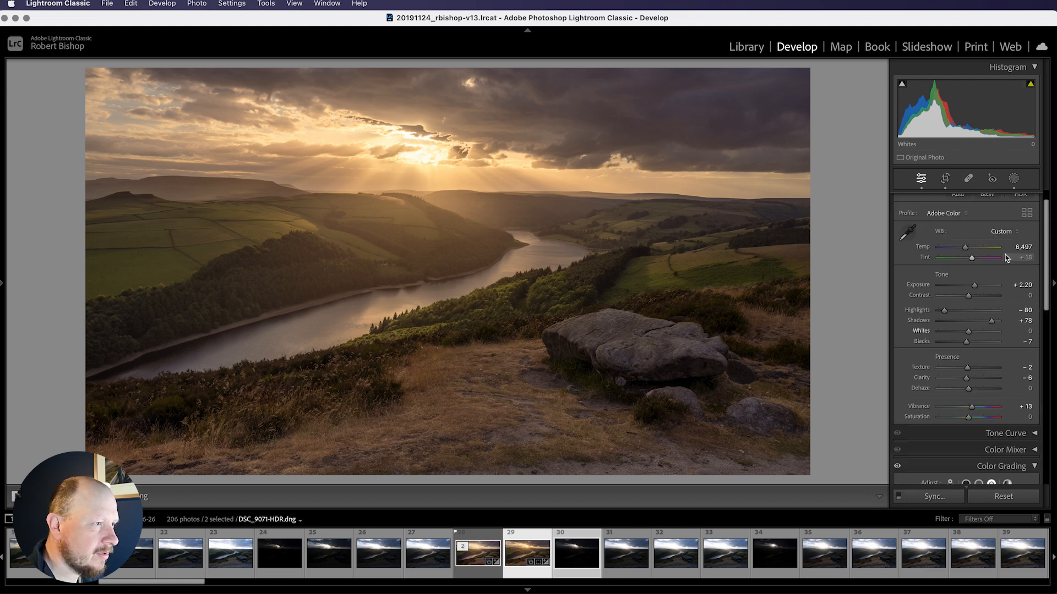
left_click(1013, 179)
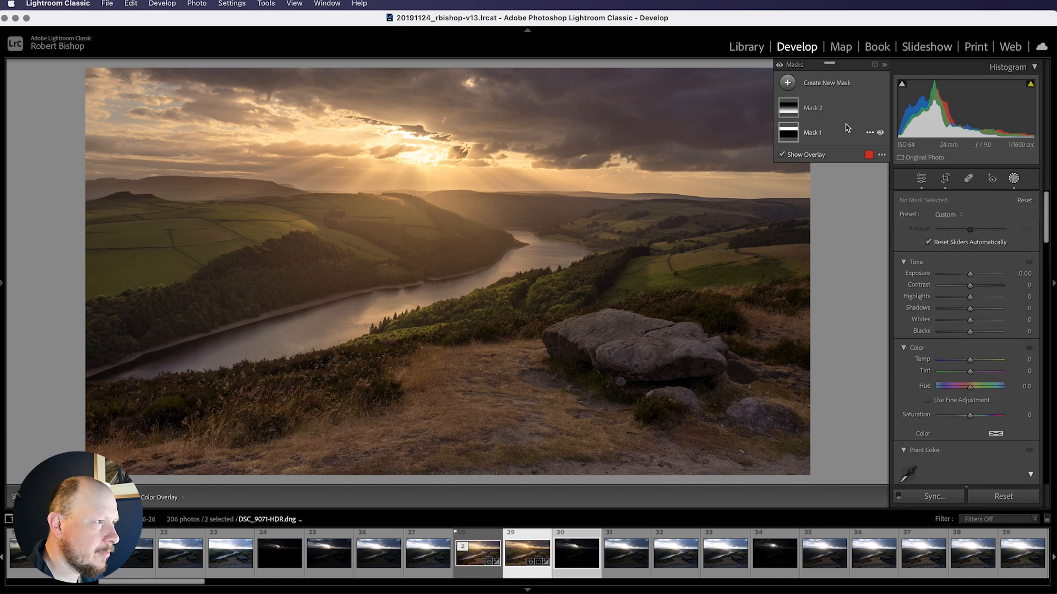
left_click(788, 82)
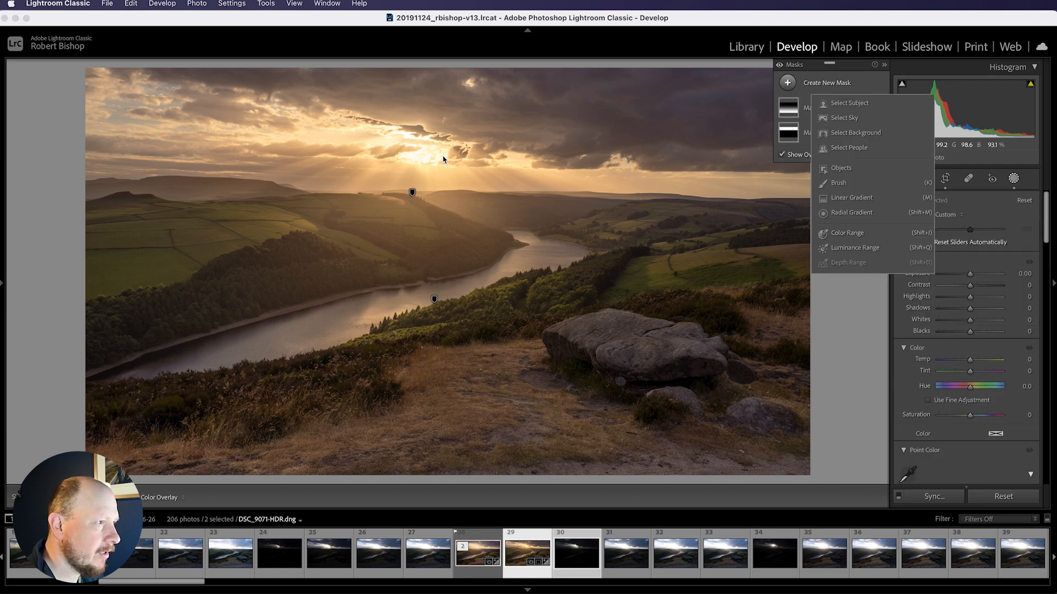
left_click(854, 213)
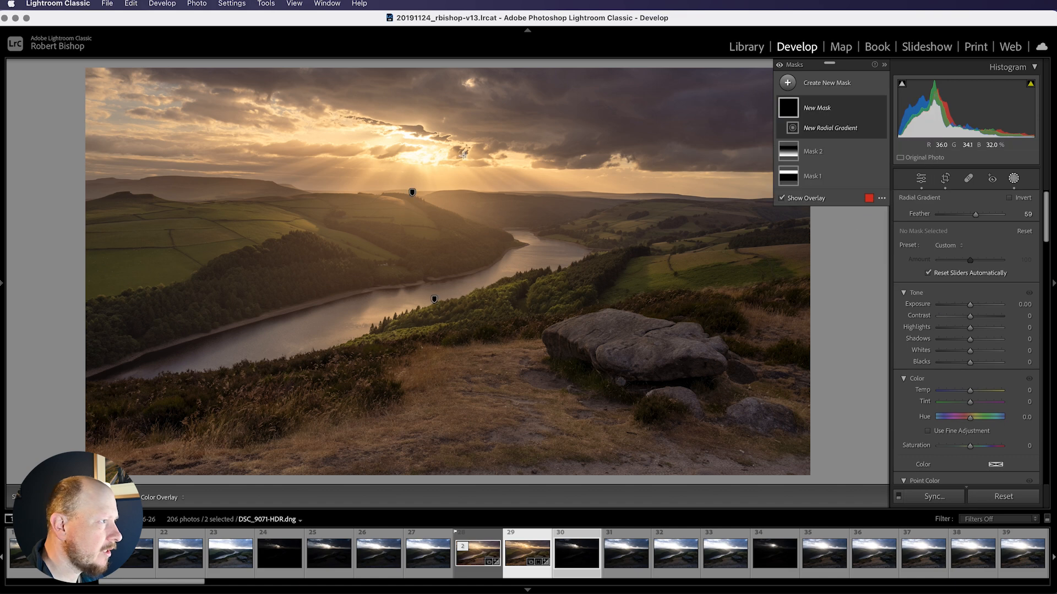
left_click_drag(418, 148, 529, 181)
left_click_drag(976, 214, 1027, 223)
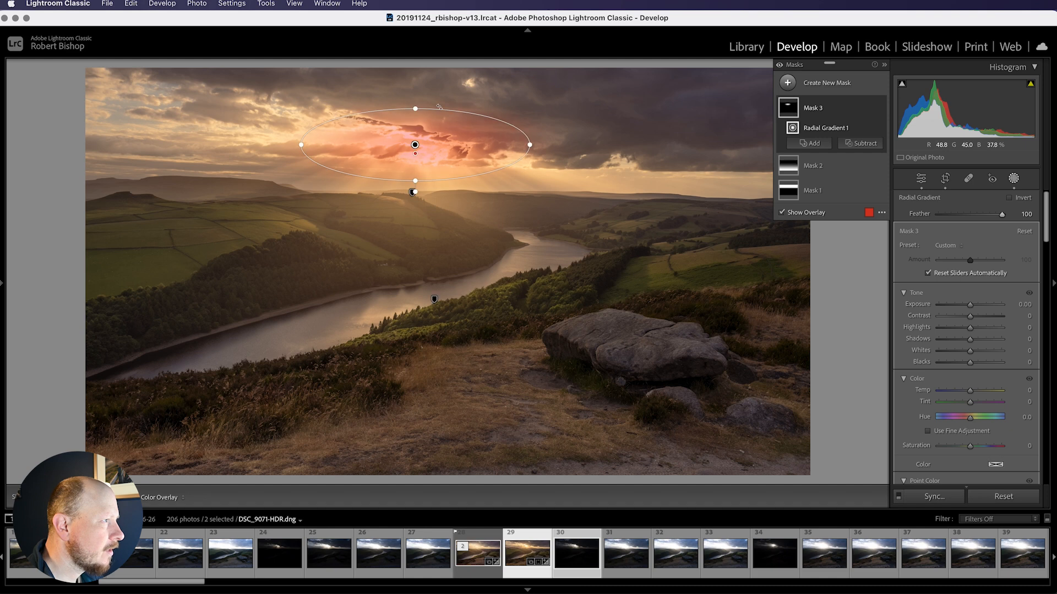
mouse_move(439, 102)
left_mouse_down()
mouse_move(441, 112)
mouse_move(429, 98)
left_mouse_up()
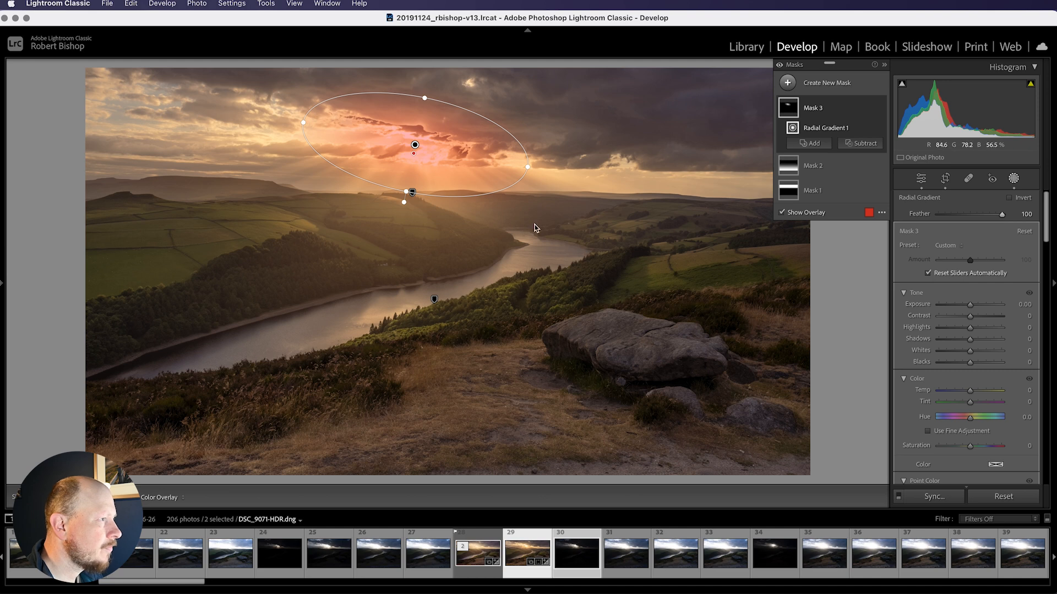
Set the sun mask's texture to -22, clarity to -43 and dehaze to -56
scroll(954, 392, "down", 5)
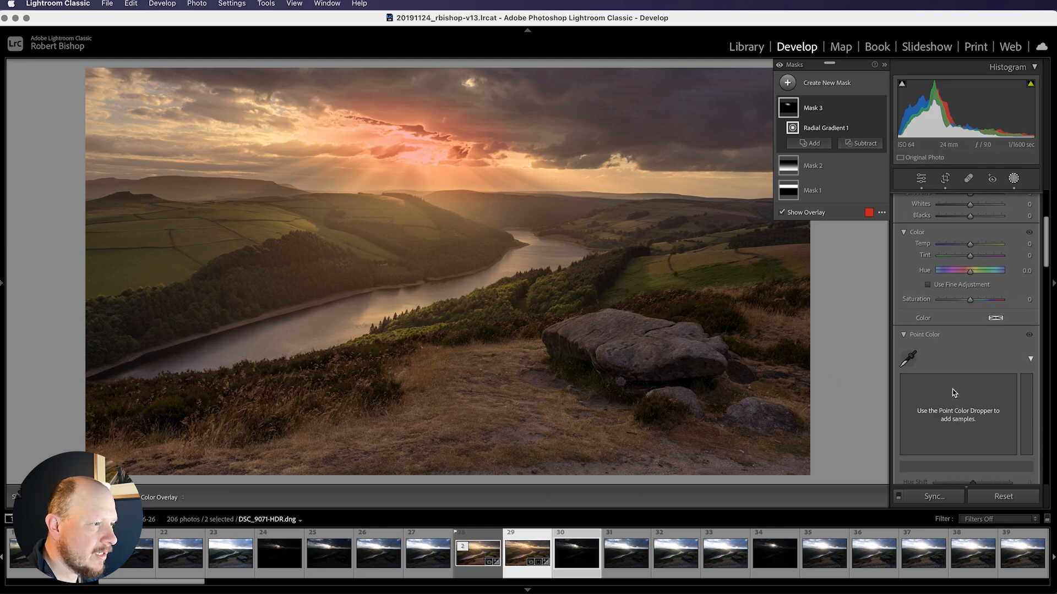
scroll(954, 392, "down", 8)
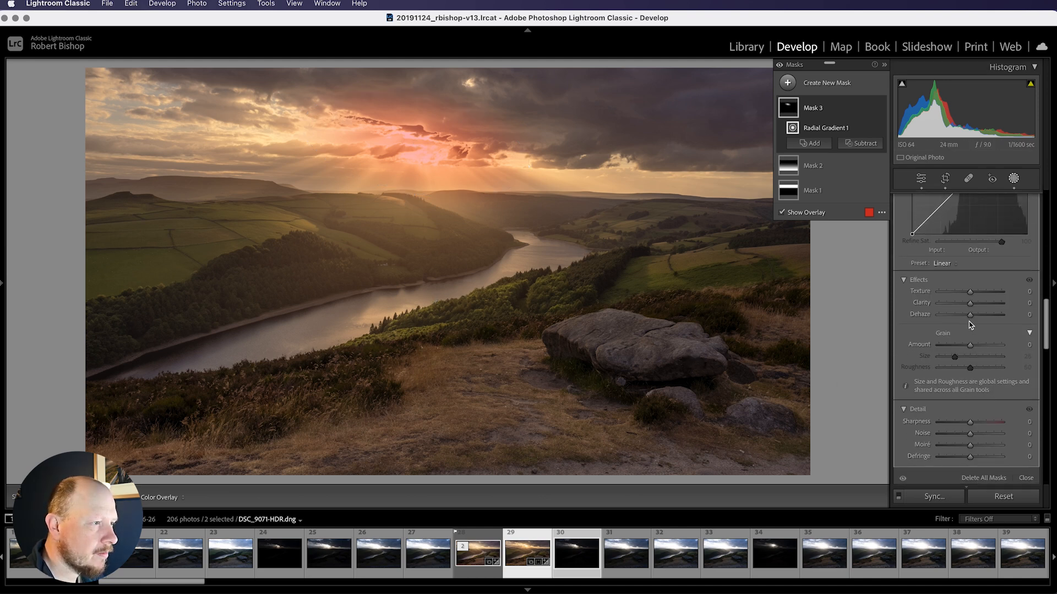
left_click(970, 316)
left_click_drag(971, 316, 957, 318)
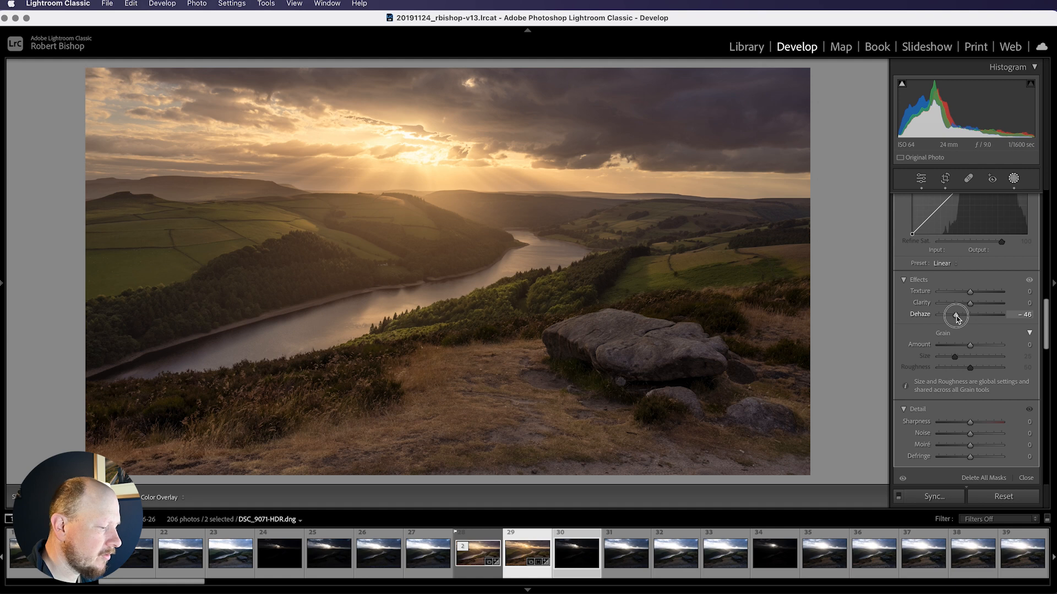
mouse_move(969, 303)
left_mouse_down()
mouse_move(958, 307)
mouse_move(965, 292)
mouse_move(952, 318)
mouse_move(964, 295)
left_mouse_up()
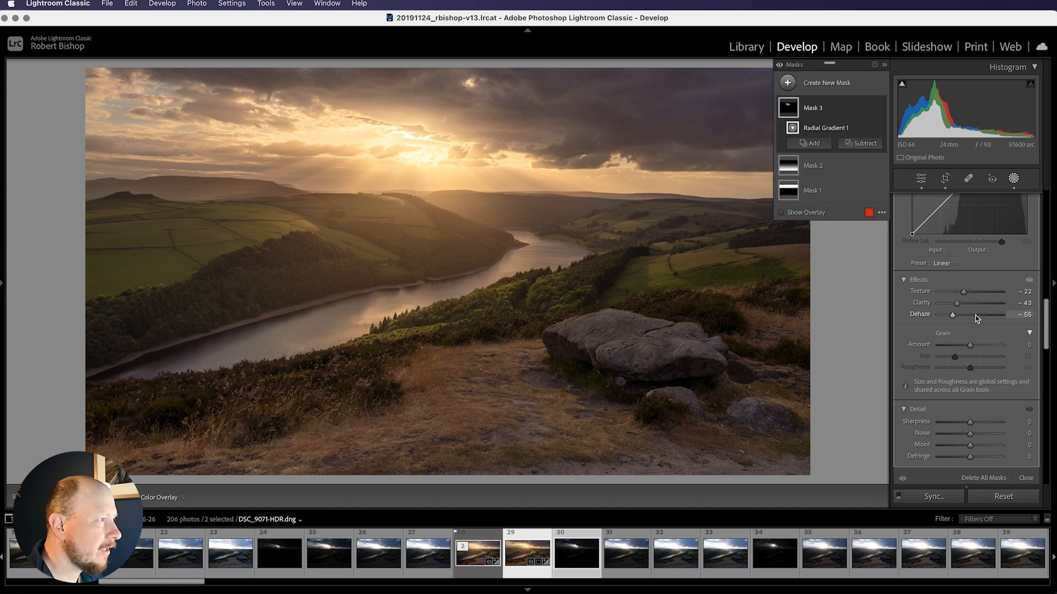
Lower the sun mask's whites to -18 and close the masking panel
scroll(958, 315, "up", 1)
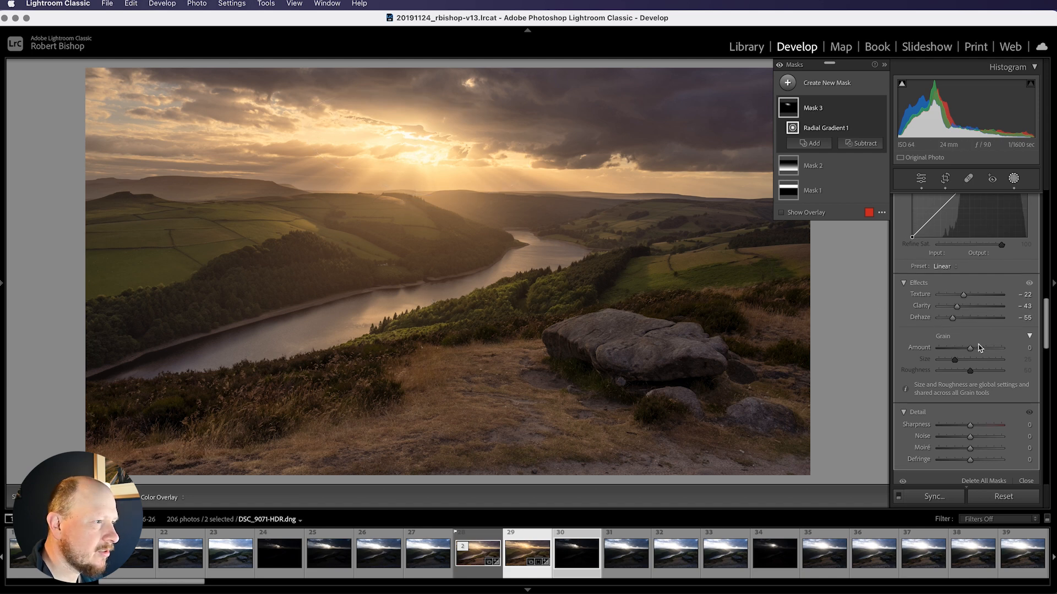
scroll(980, 348, "up", 10)
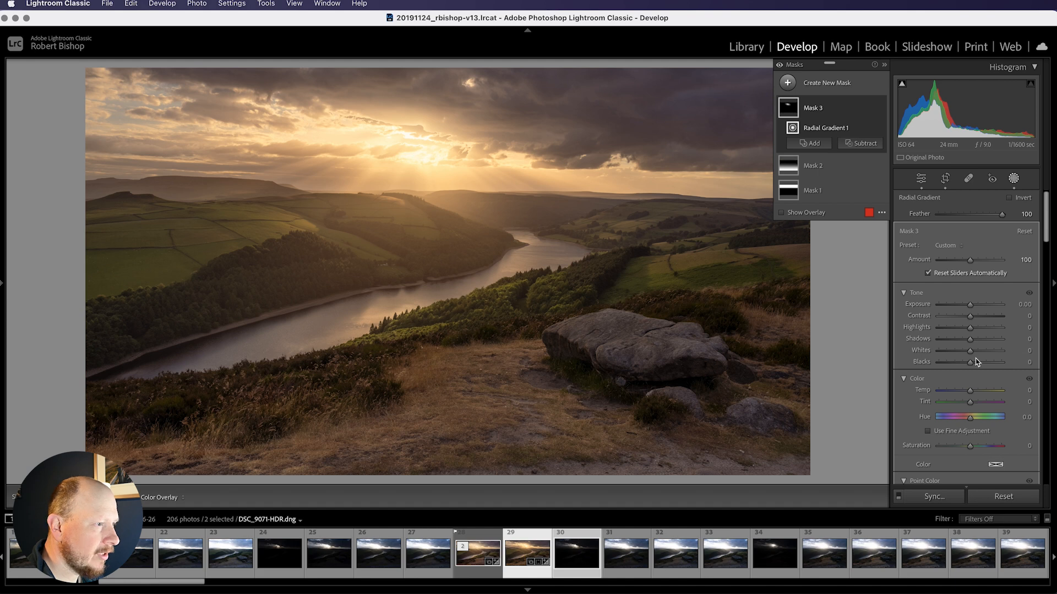
mouse_move(970, 352)
left_mouse_down()
mouse_move(957, 353)
mouse_move(966, 352)
left_mouse_up()
scroll(1001, 386, "down", 10)
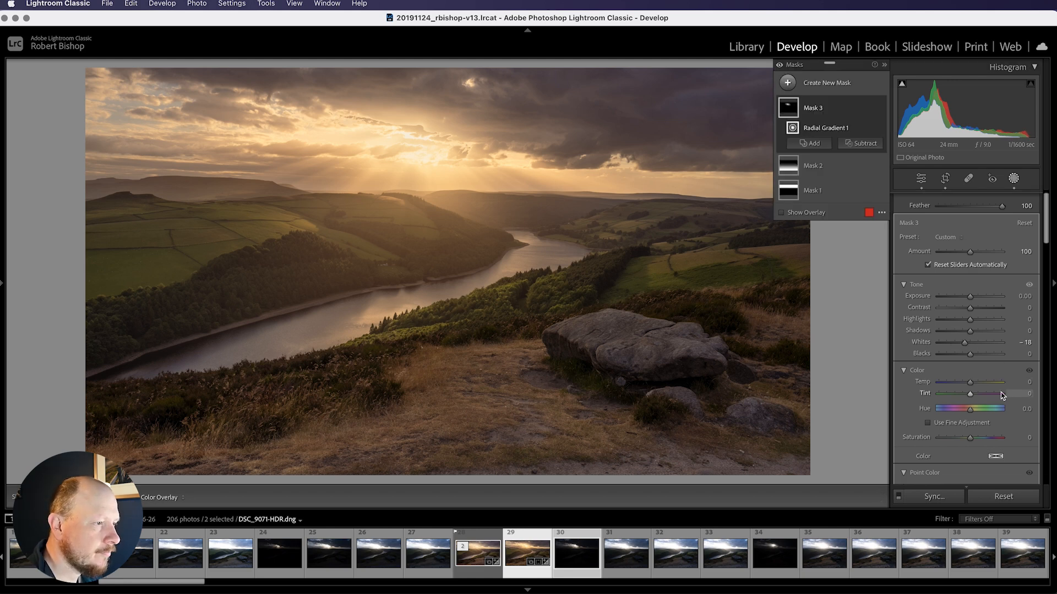
scroll(1002, 395, "down", 1)
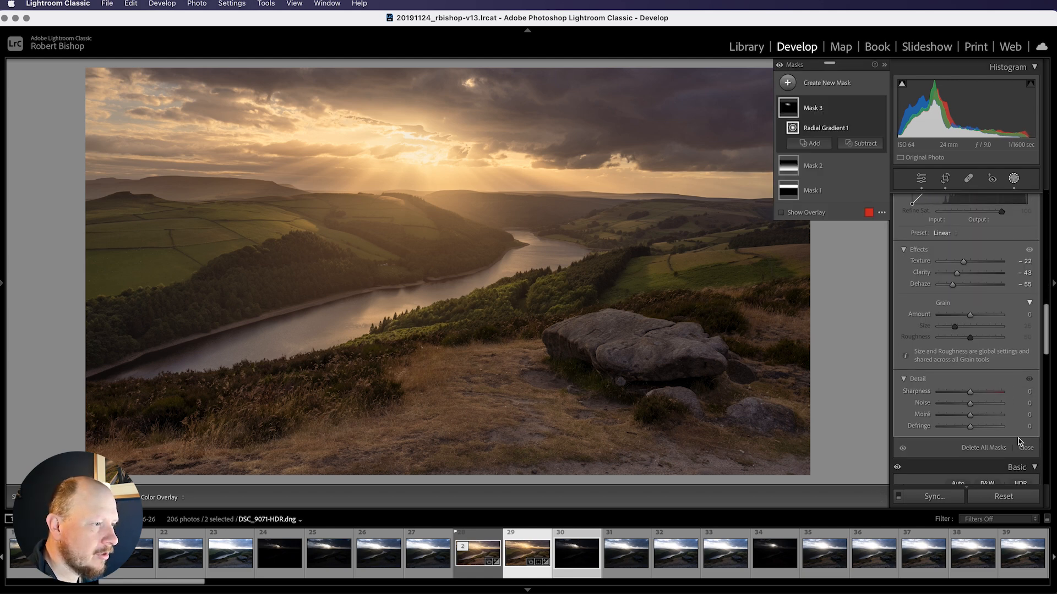
left_click(1025, 449)
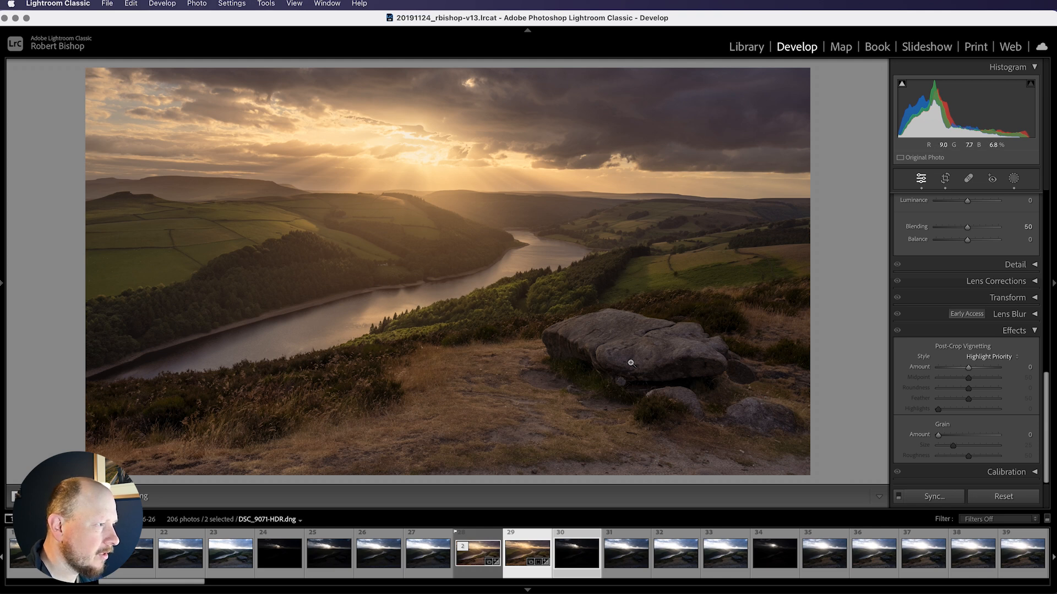
Add a rotated radial gradient mask covering the large rock in the foreground
left_click(1014, 180)
left_click(787, 83)
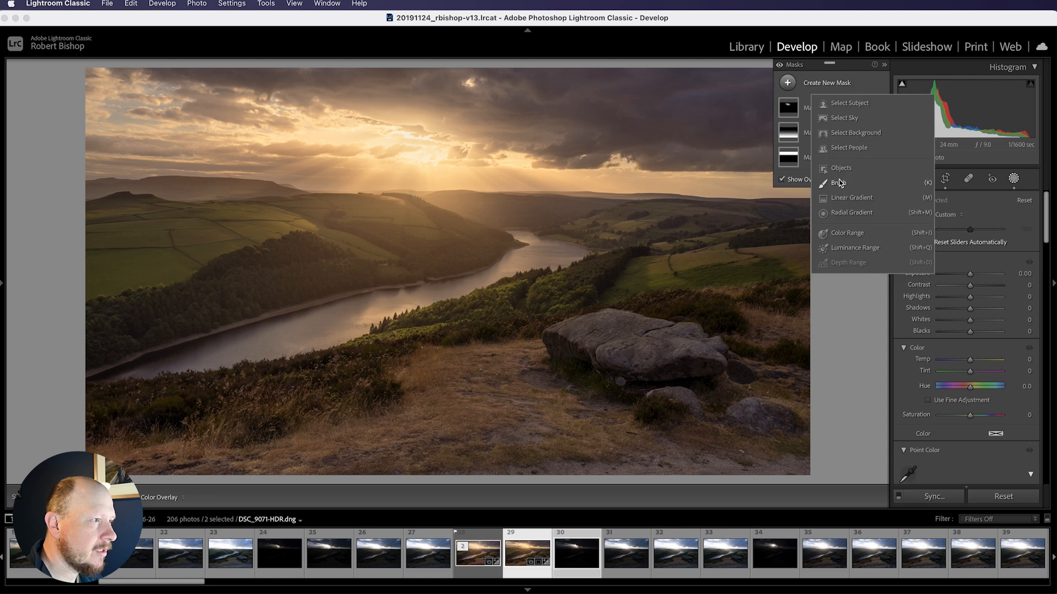
left_click(848, 211)
left_click_drag(623, 347, 676, 372)
left_click_drag(747, 407, 750, 410)
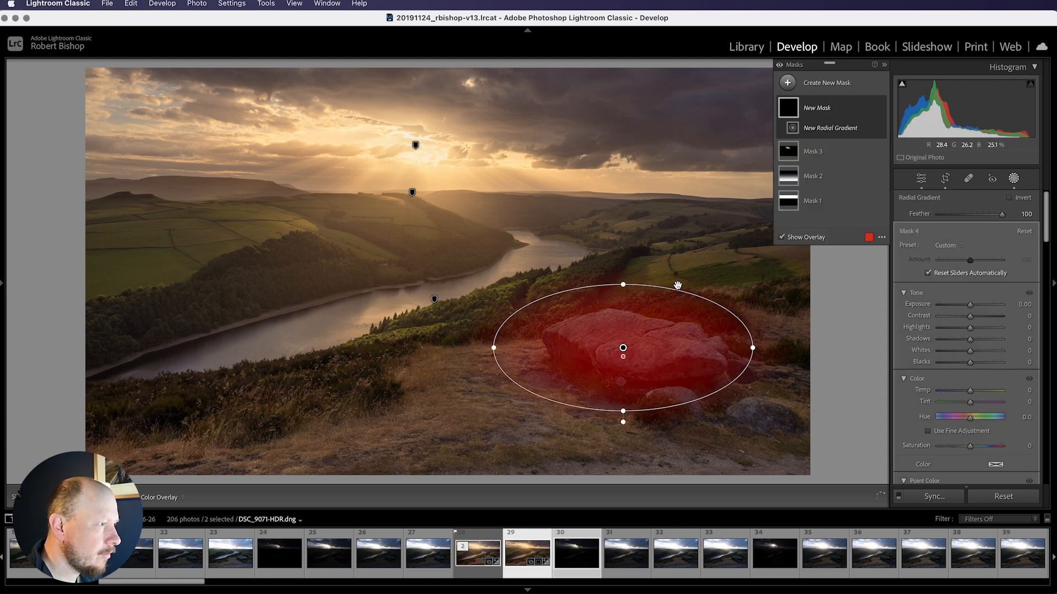
left_click_drag(687, 287, 715, 315)
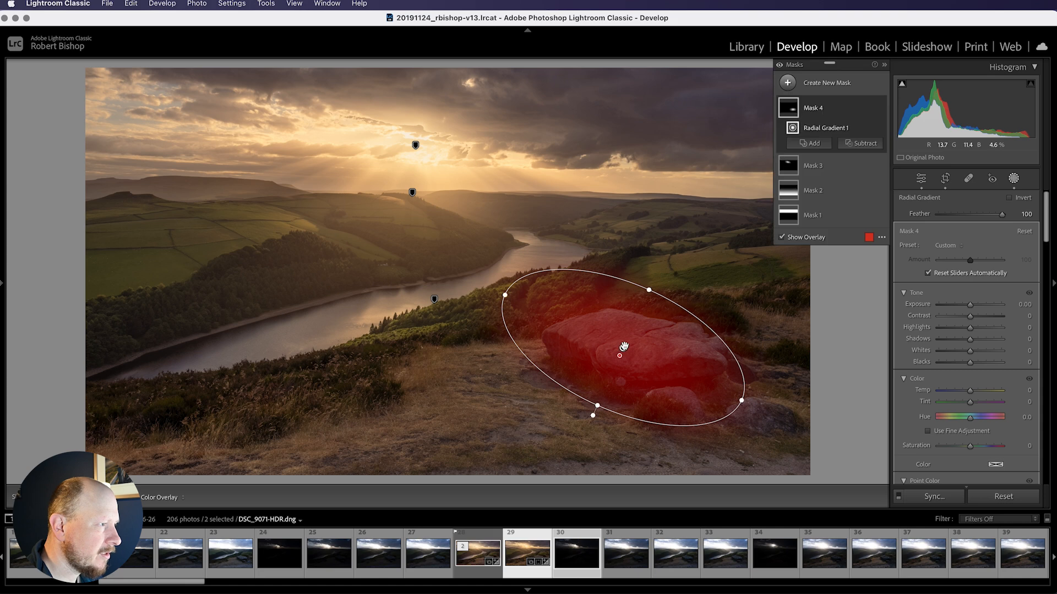
left_click_drag(665, 365, 690, 381)
left_click_drag(673, 306, 680, 299)
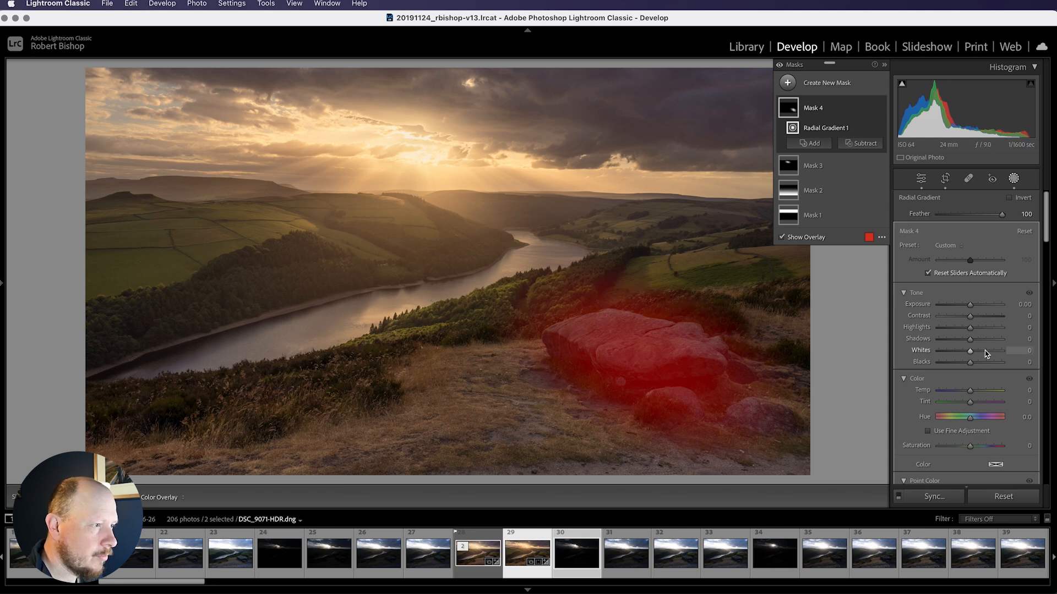
Set the rock mask's exposure to 0.35, shadows to 33 and whites to 17
mouse_move(969, 339)
left_mouse_down()
mouse_move(982, 342)
mouse_move(975, 351)
left_mouse_up()
left_click_drag(970, 308, 972, 305)
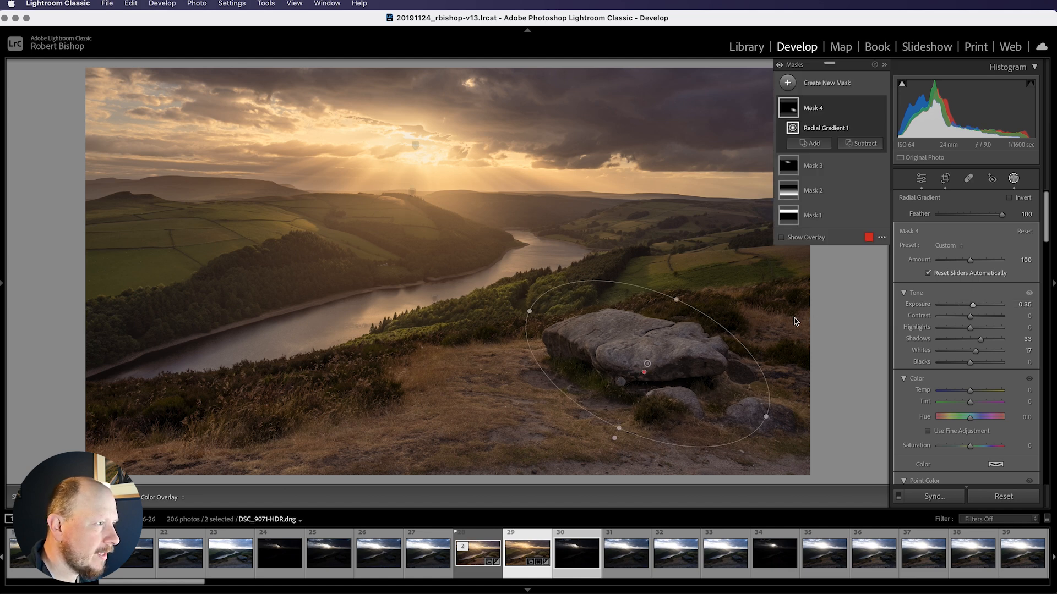
Toggle the rock mask's visibility to compare the photo with and without it
left_click(880, 108)
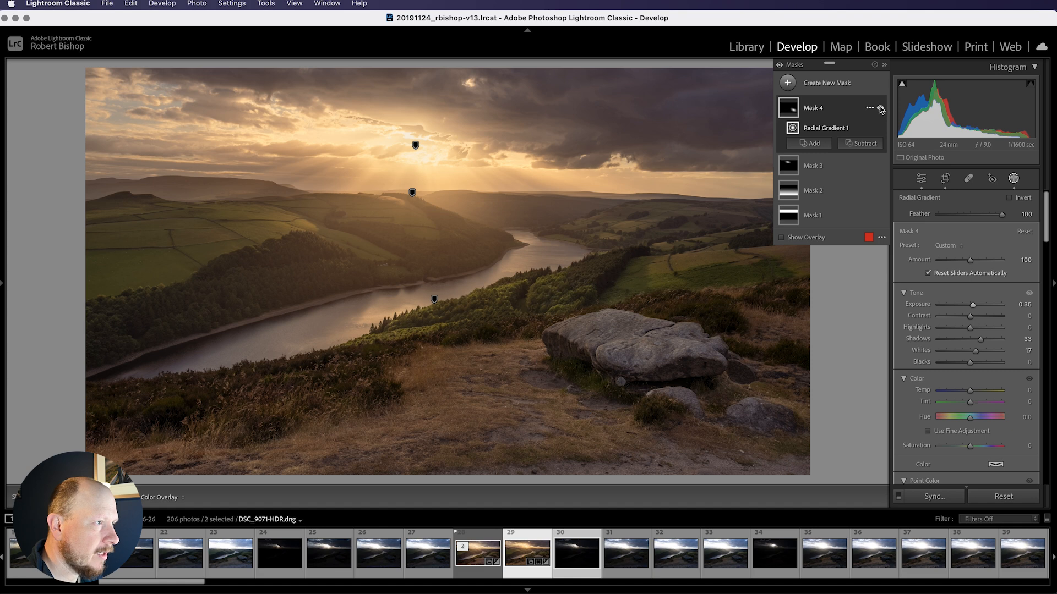
left_click(880, 108)
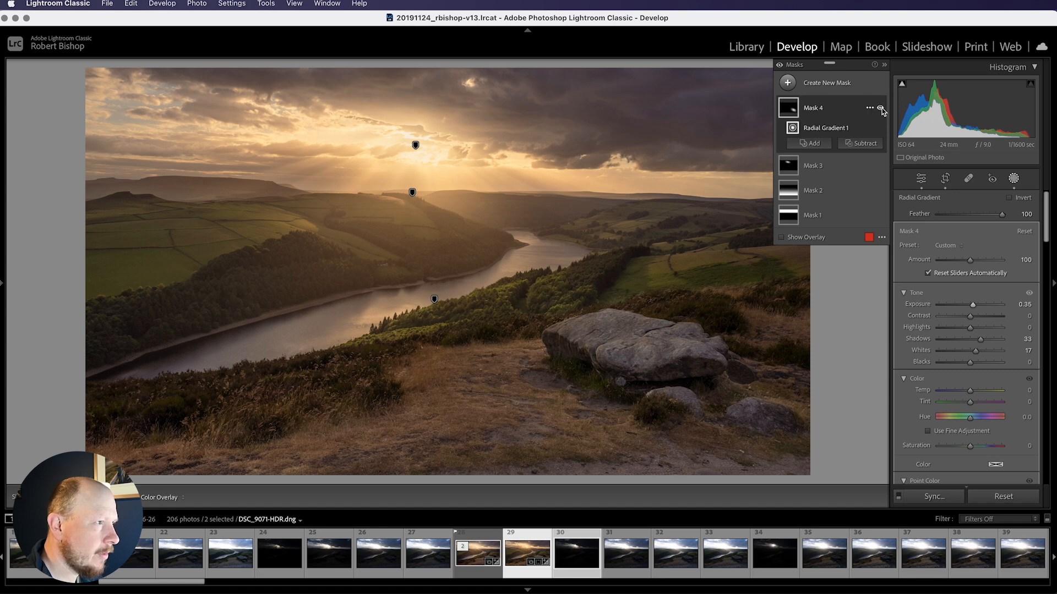
left_click(880, 108)
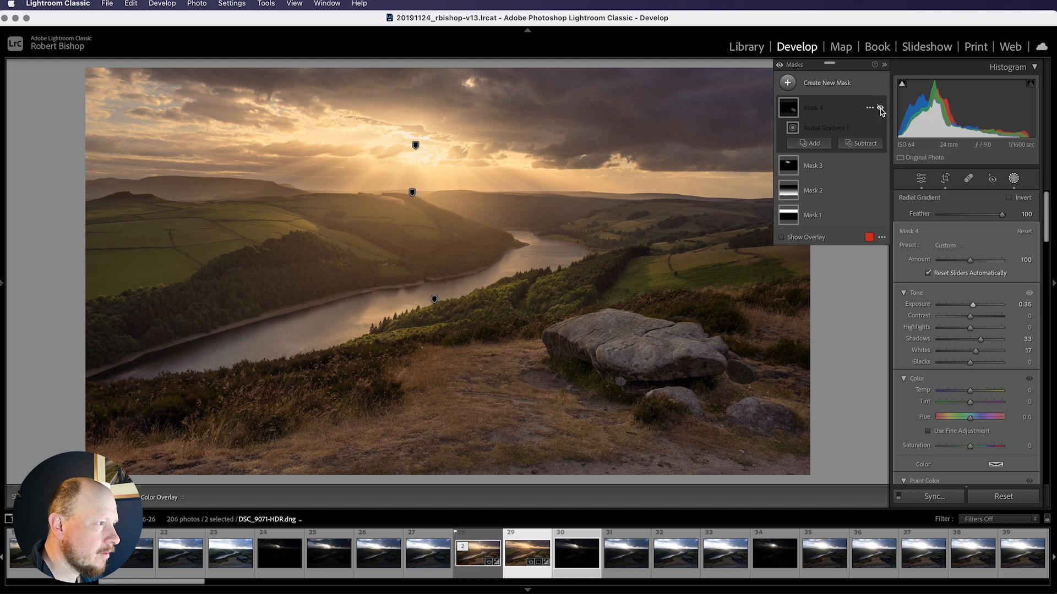
Turn the rock mask's visibility back on and close the masking panel
left_click(880, 108)
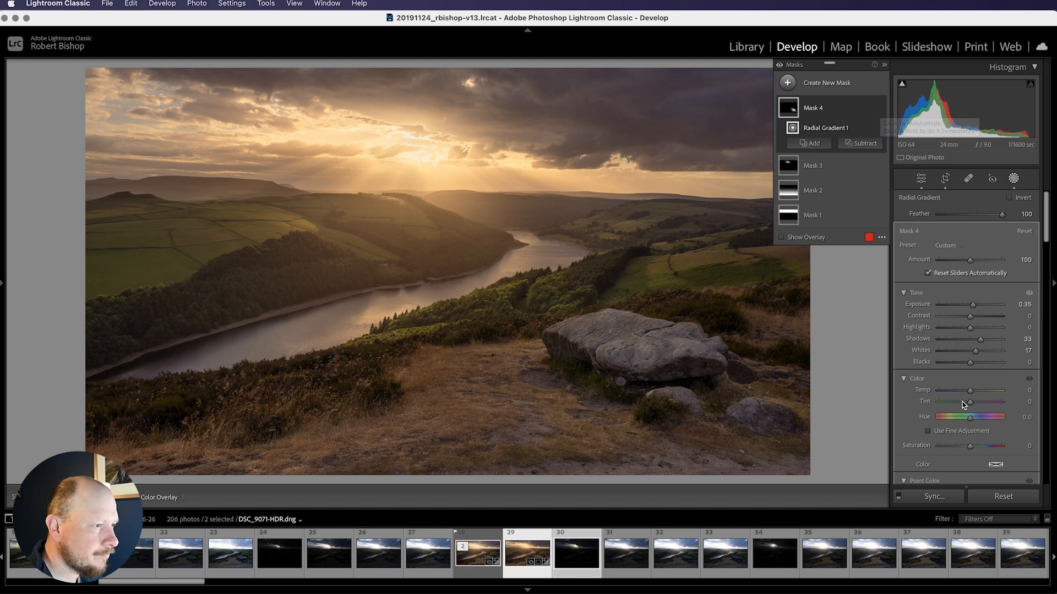
scroll(977, 406, "down", 10)
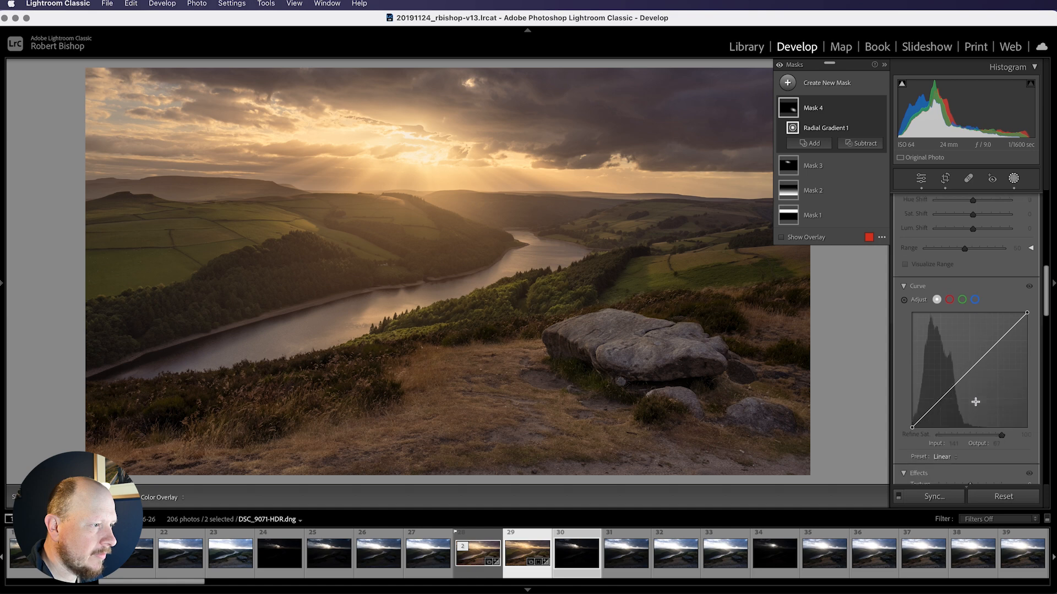
scroll(977, 406, "down", 2)
left_click_drag(970, 343, 973, 333)
scroll(1018, 340, "down", 5)
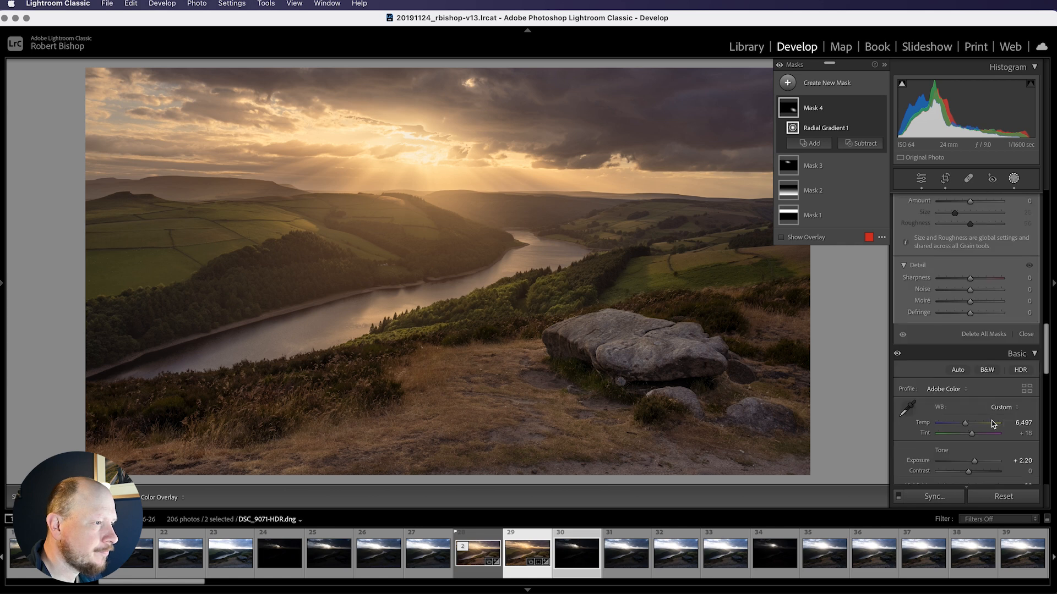
left_click(1021, 323)
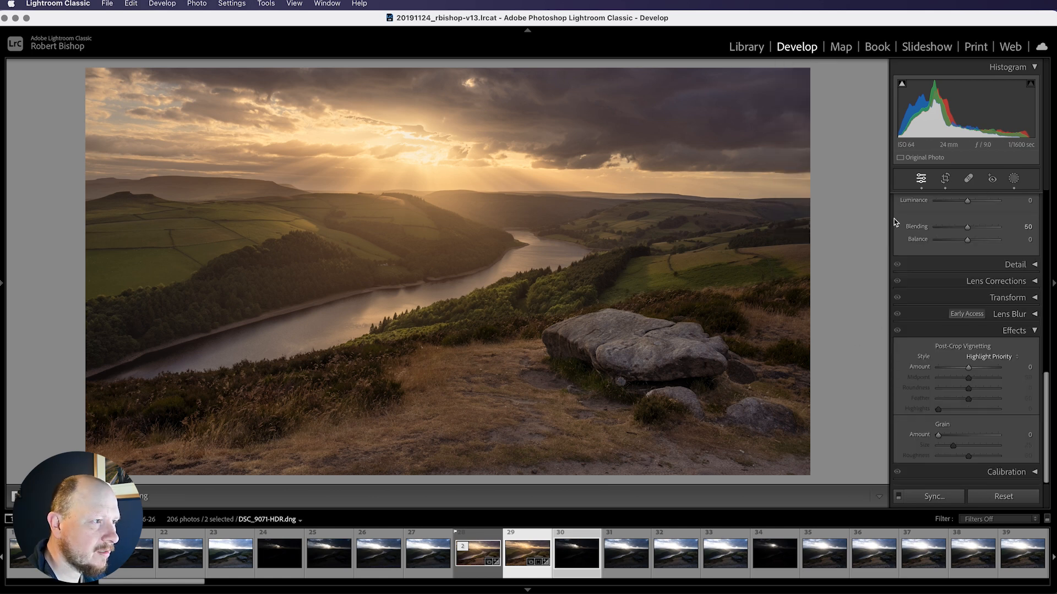
Reopen the masks and set the first sky gradient mask's dehaze to -19, clarity to -4 and whites to -6
left_click(1014, 179)
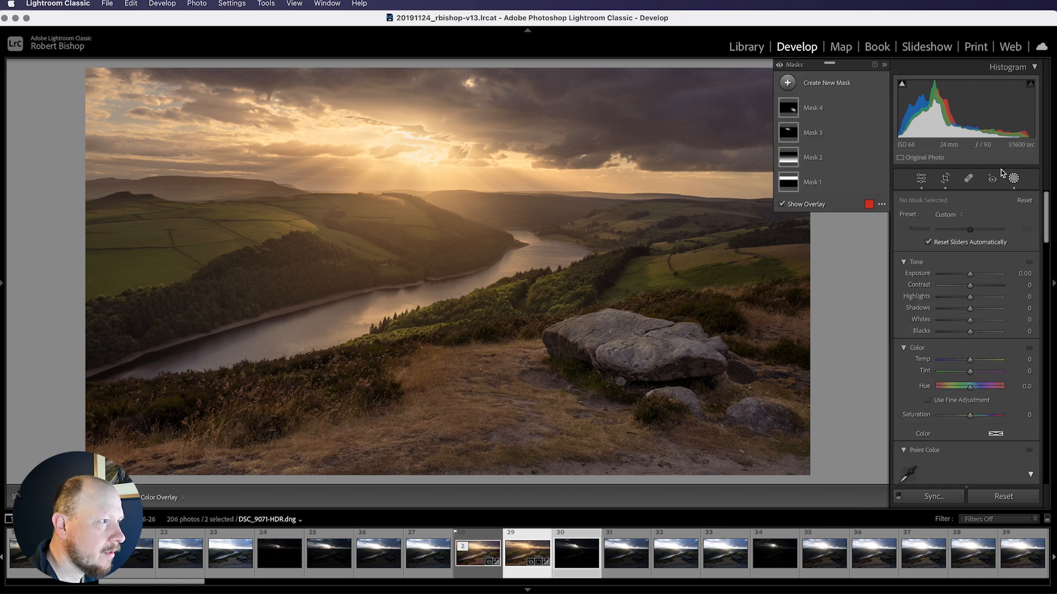
left_click(794, 186)
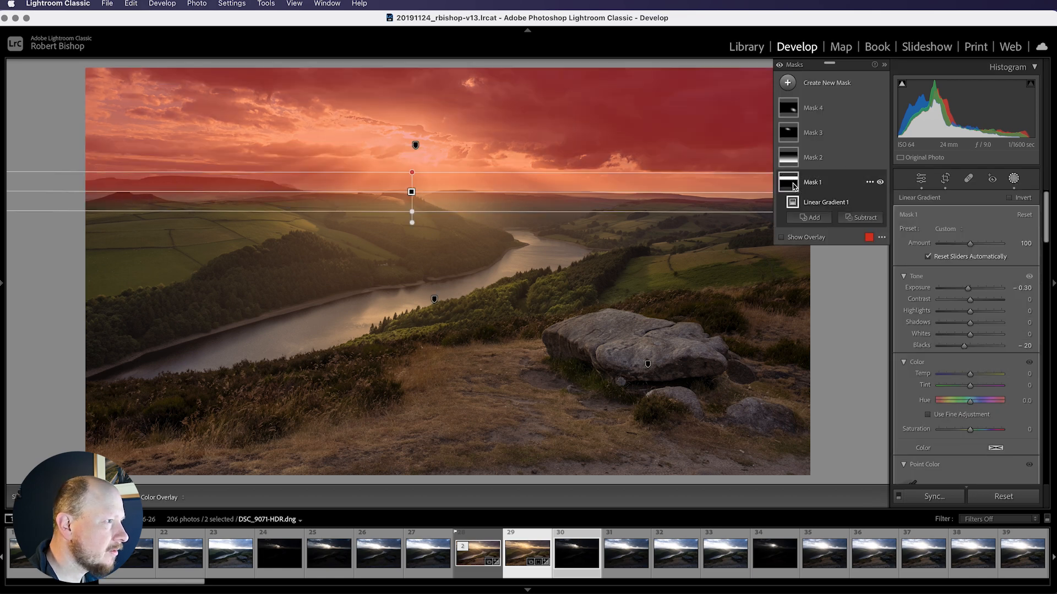
scroll(978, 381, "down", 5)
scroll(978, 381, "down", 10)
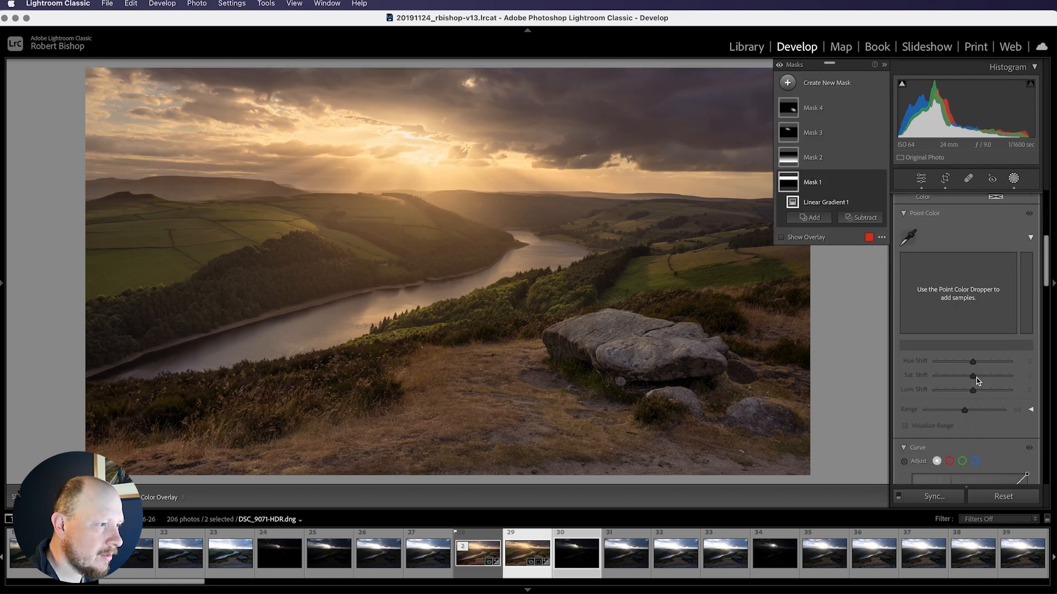
scroll(976, 408, "down", 2)
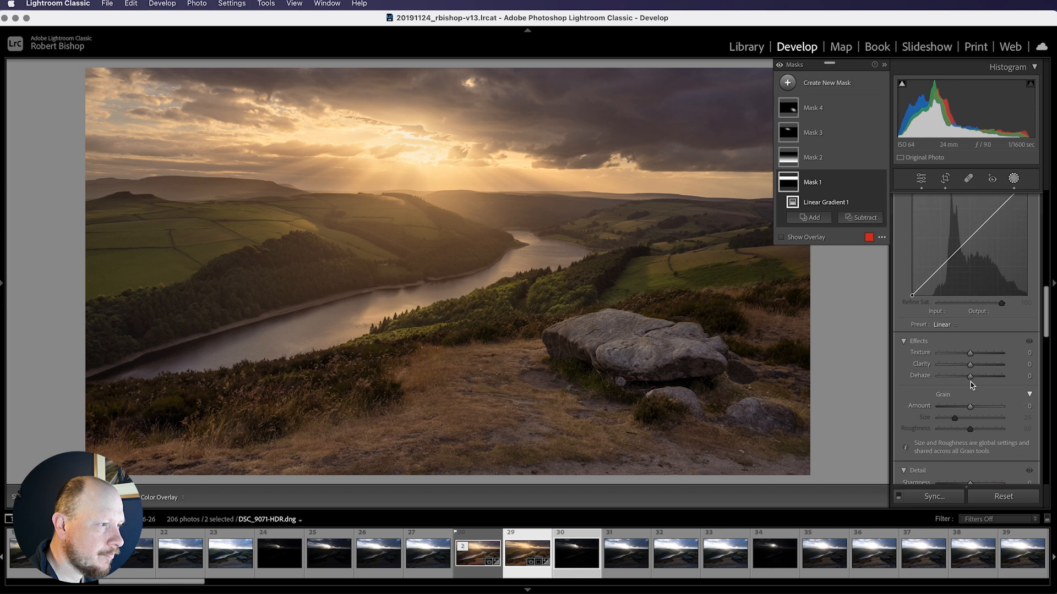
mouse_move(969, 375)
left_mouse_down()
mouse_move(955, 375)
mouse_move(964, 379)
left_mouse_up()
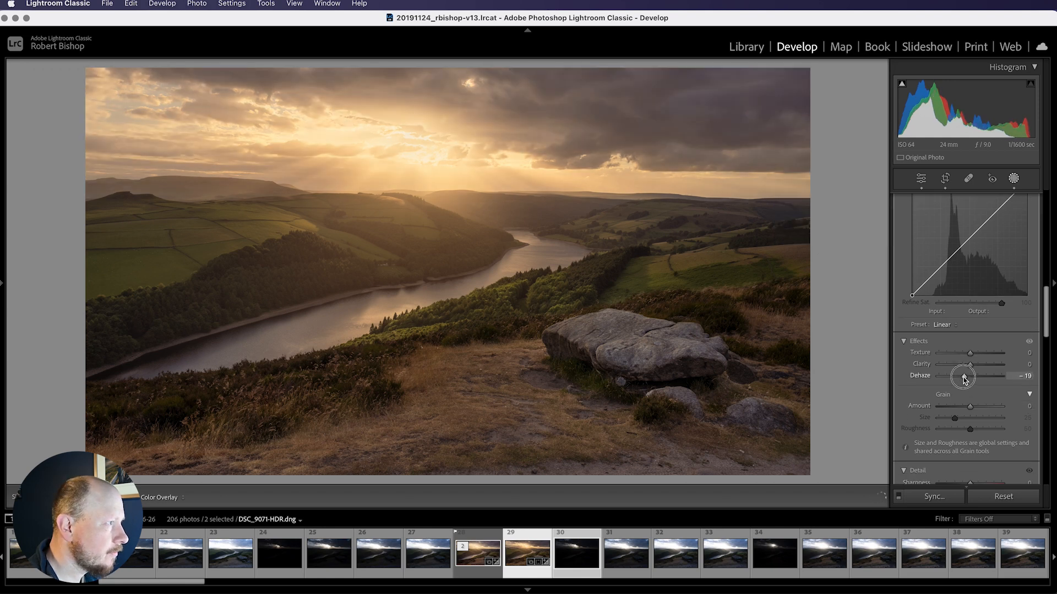
left_click_drag(963, 379, 969, 366)
scroll(991, 374, "up", 10)
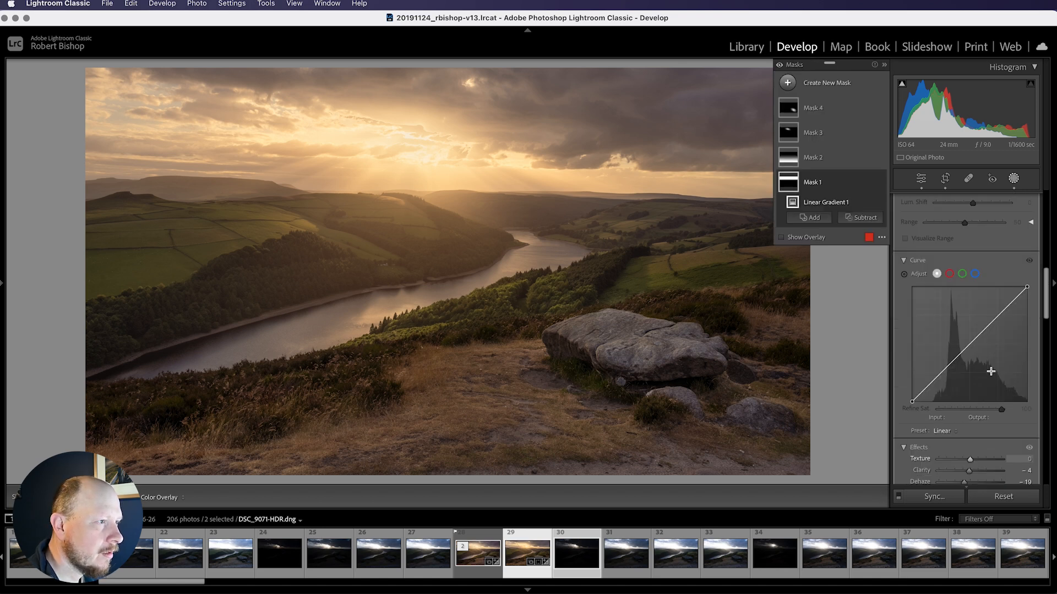
scroll(993, 374, "up", 3)
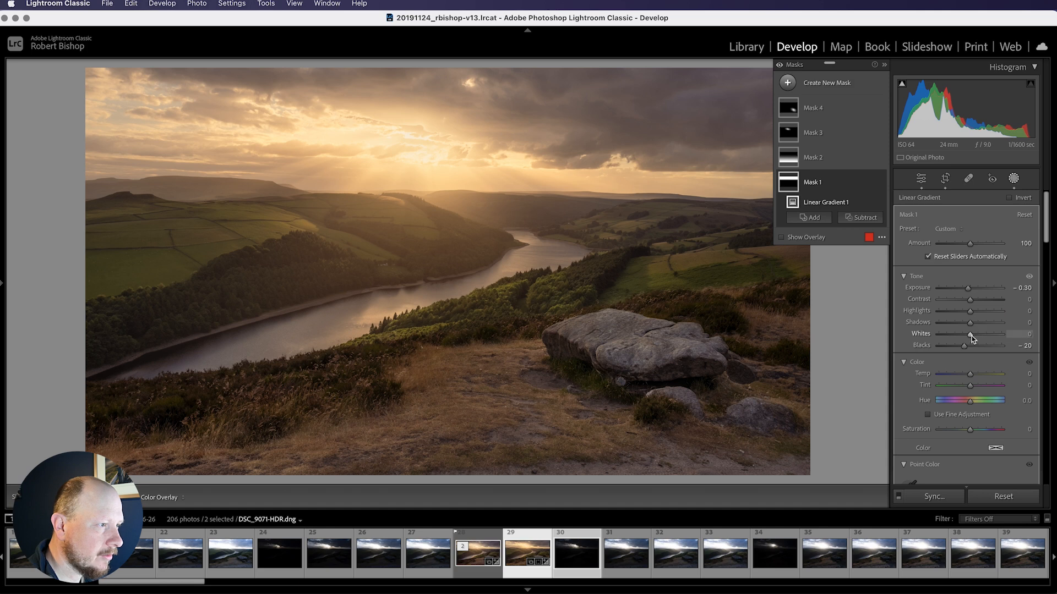
left_click_drag(971, 338, 969, 337)
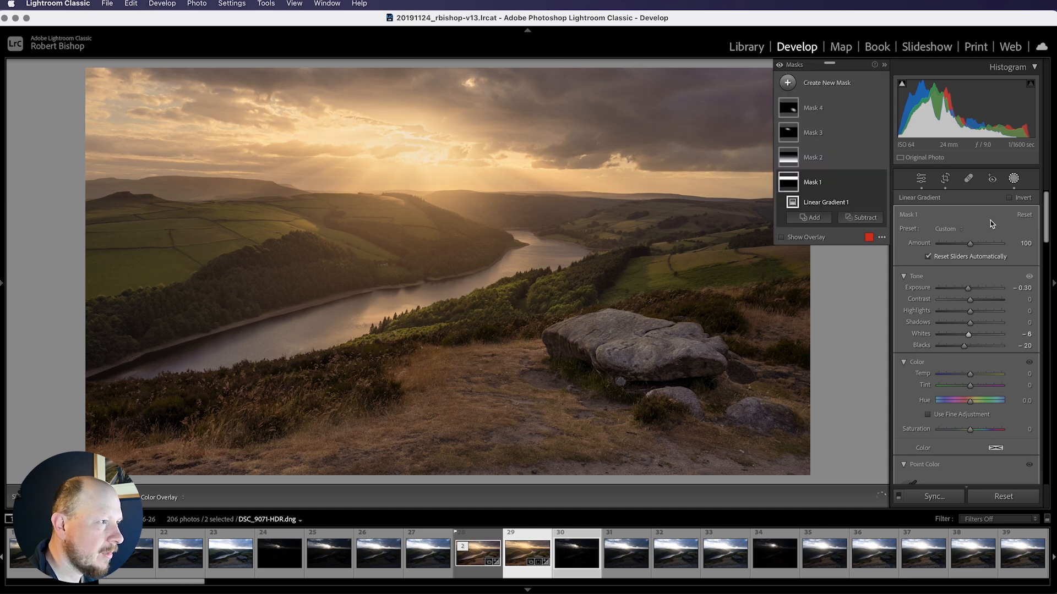
Add a new linear gradient mask from the top of the sky downward and lower its highlights to -40
left_click(787, 83)
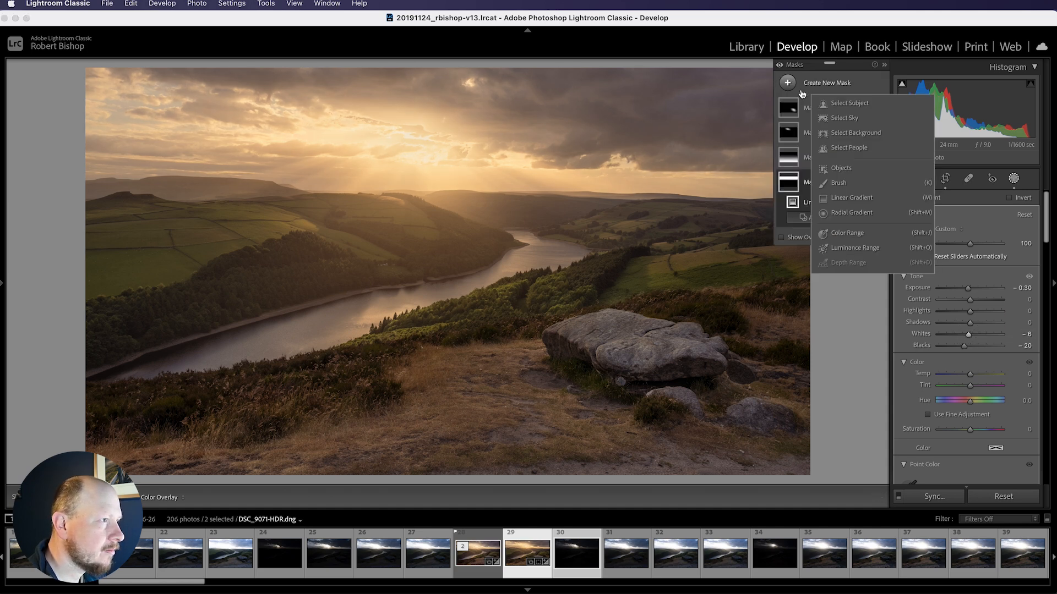
left_click(850, 197)
left_click_drag(469, 80, 468, 180)
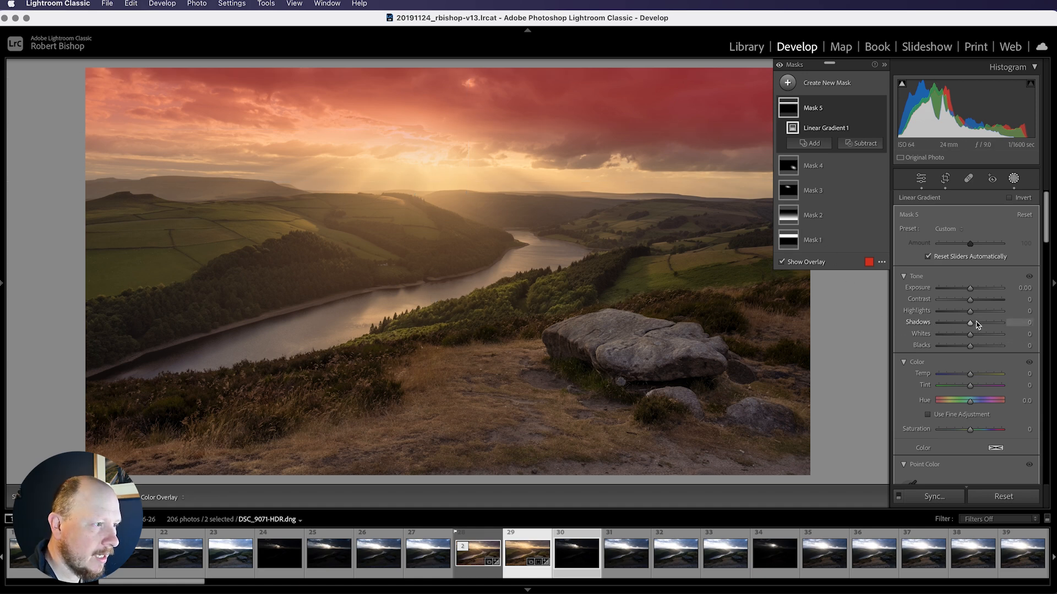
left_click_drag(970, 311, 958, 313)
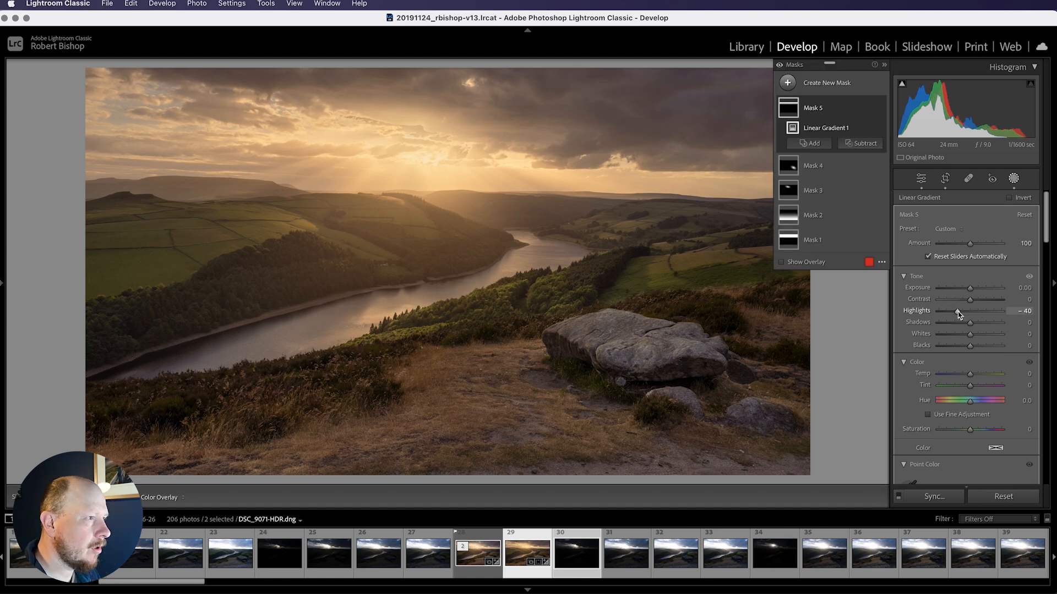
Close the masking panel
scroll(980, 358, "down", 10)
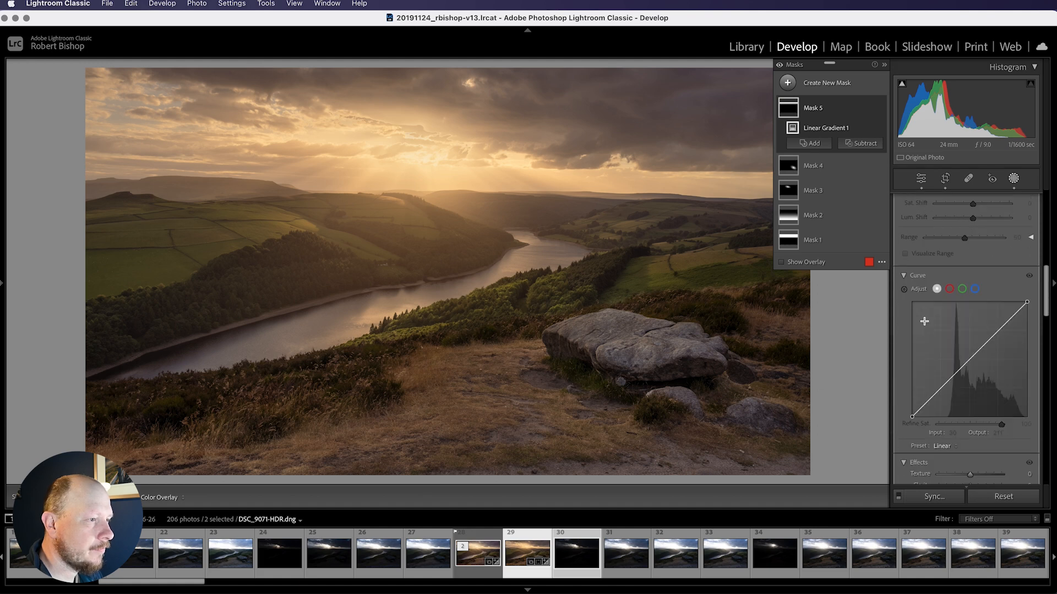
scroll(994, 404, "down", 8)
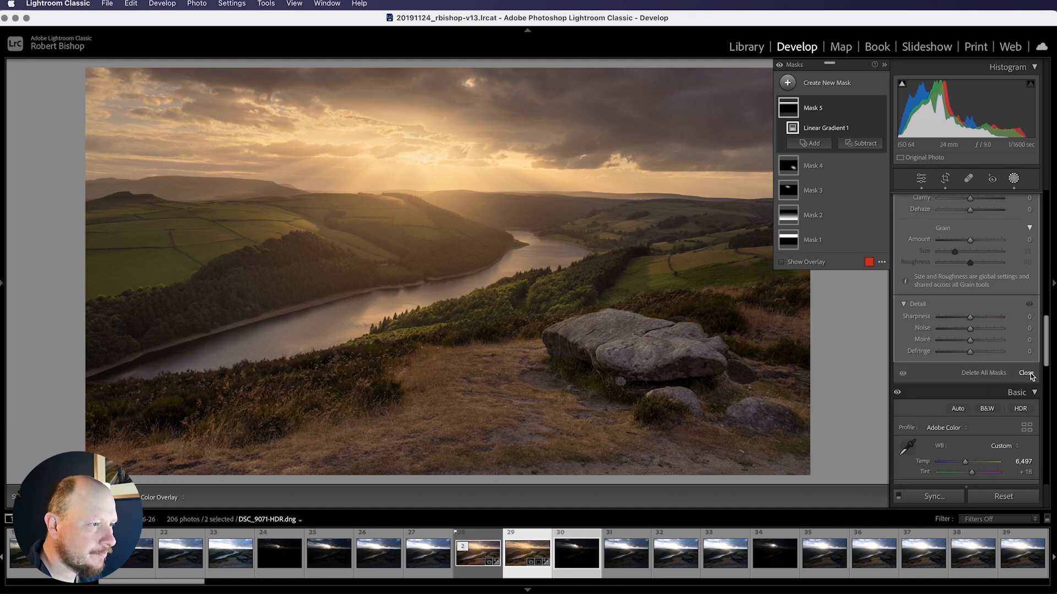
left_click(1026, 373)
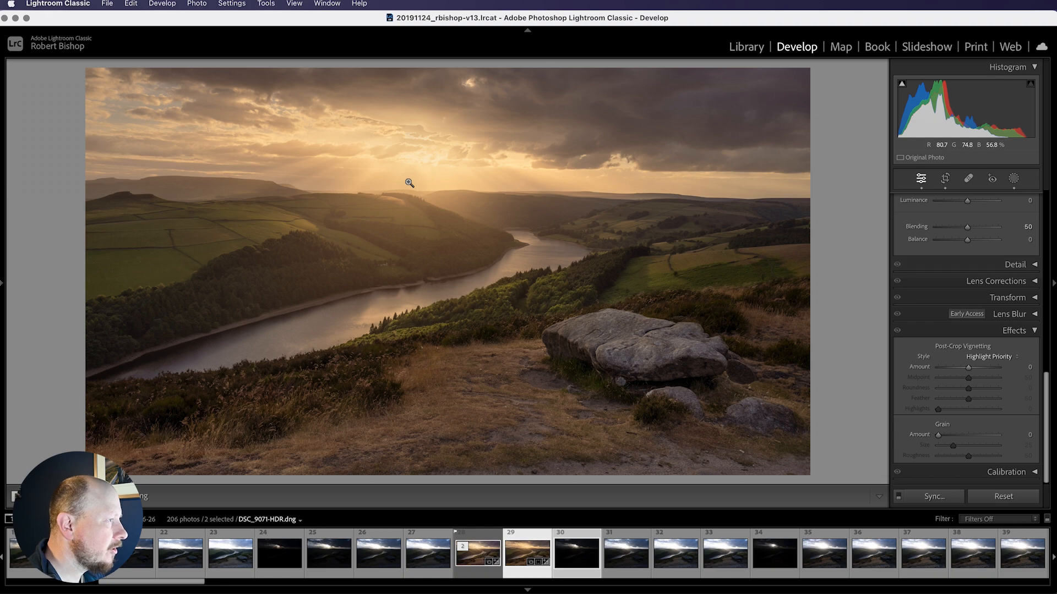
scroll(968, 286, "up", 10)
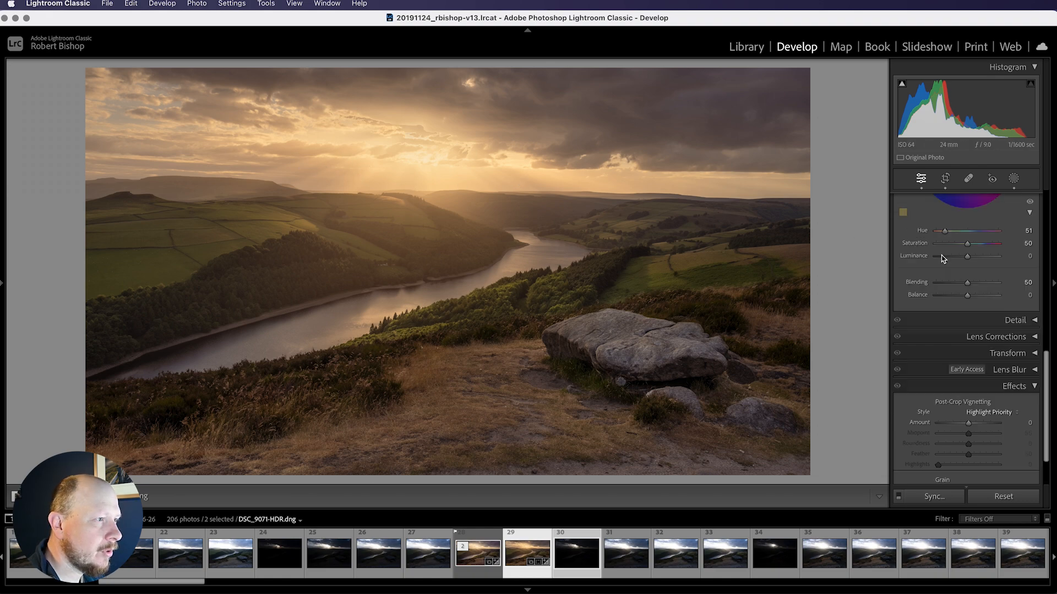
left_click_drag(969, 302, 969, 308)
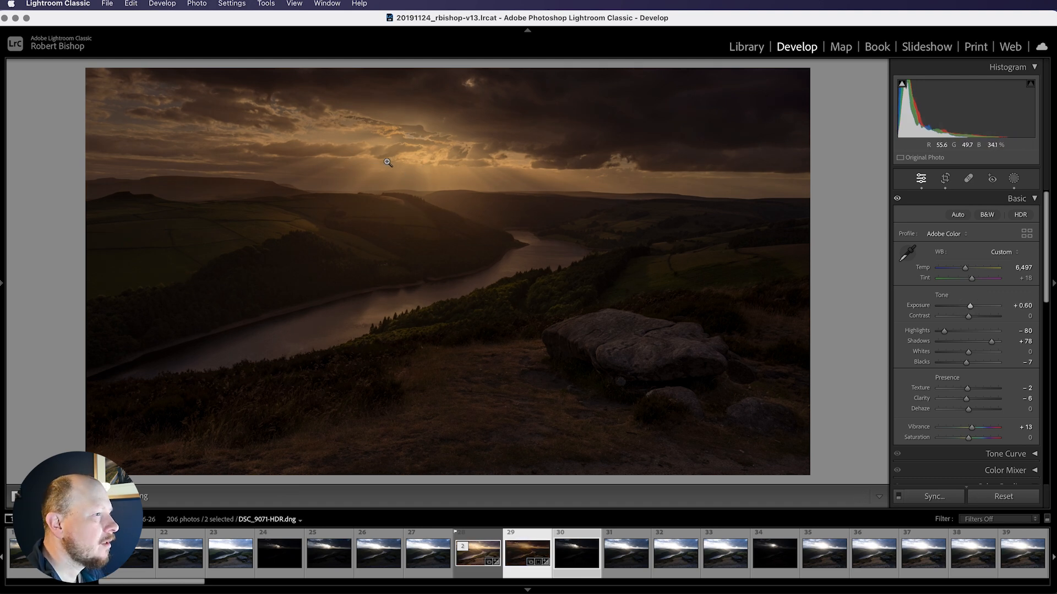
Create a new brush mask and zoom in on the sun and sky area
left_click(1013, 179)
left_click(808, 84)
left_click(836, 181)
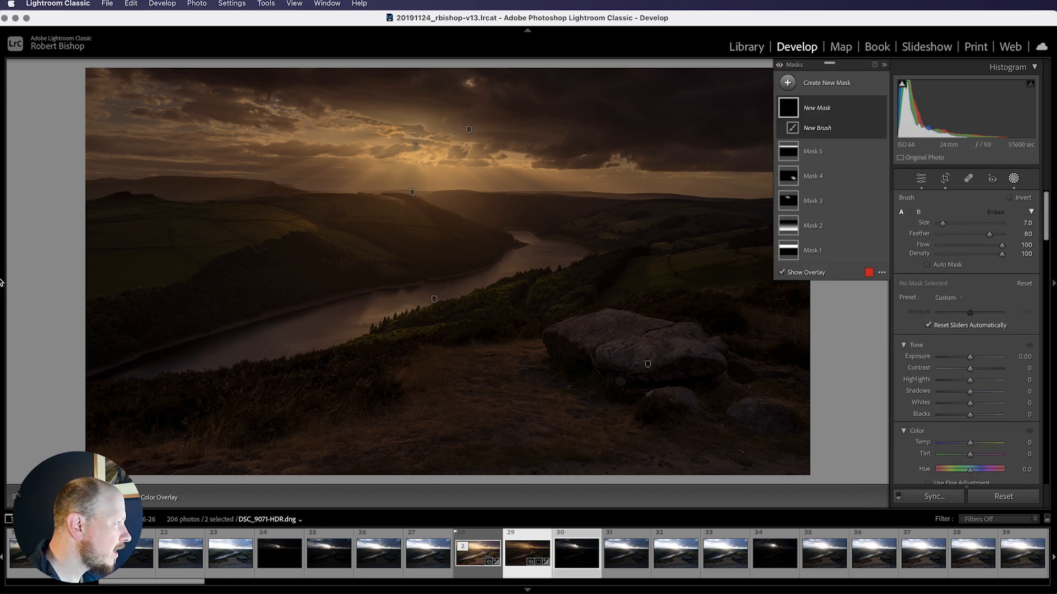
mouse_move(3, 287)
left_click(123, 69)
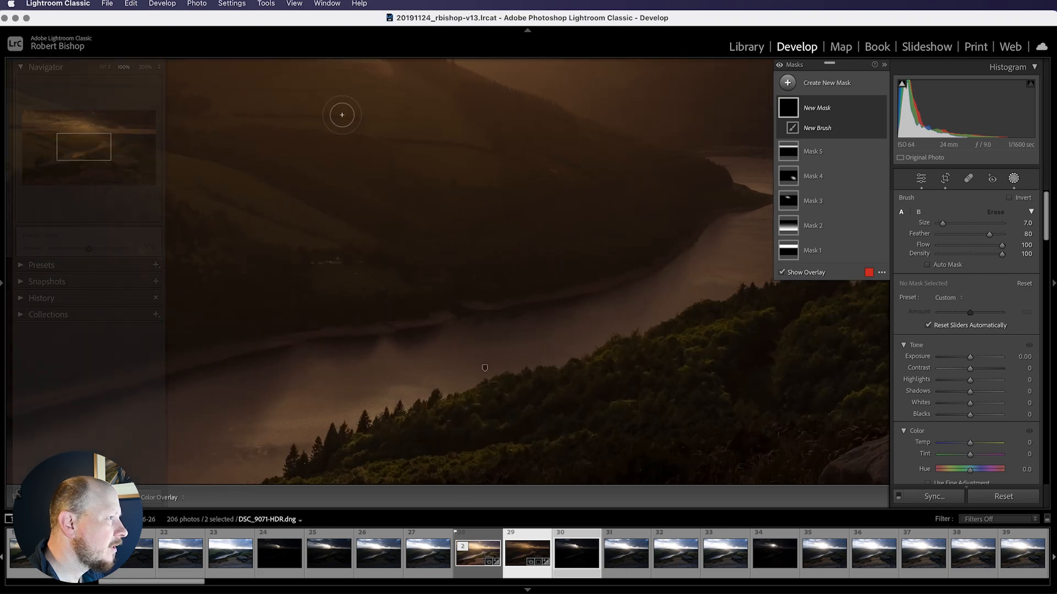
left_click_drag(397, 107, 527, 386)
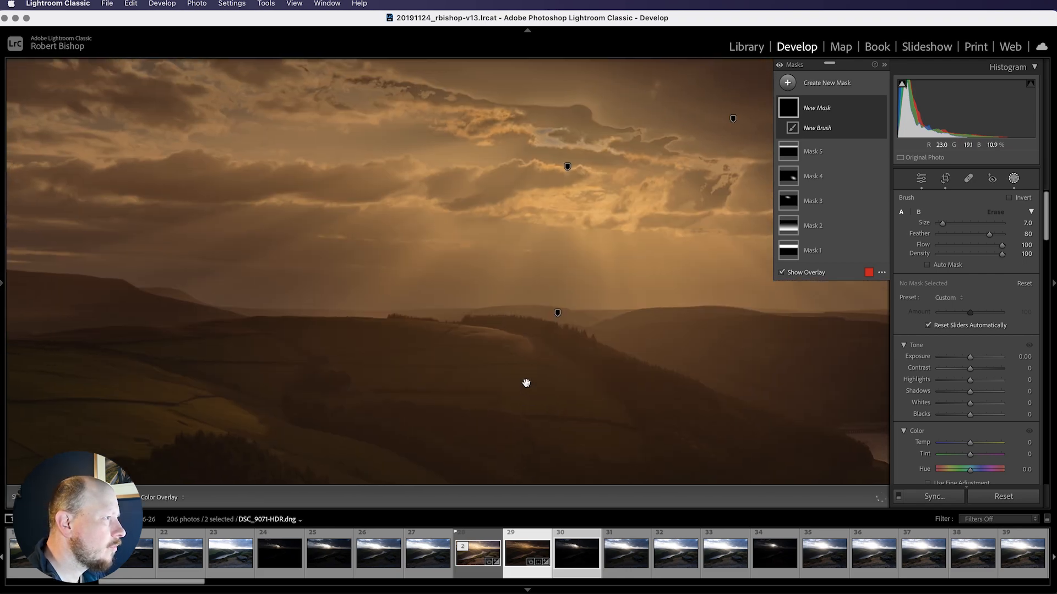
mouse_move(533, 207)
left_mouse_down()
mouse_move(468, 243)
mouse_move(422, 246)
left_mouse_up()
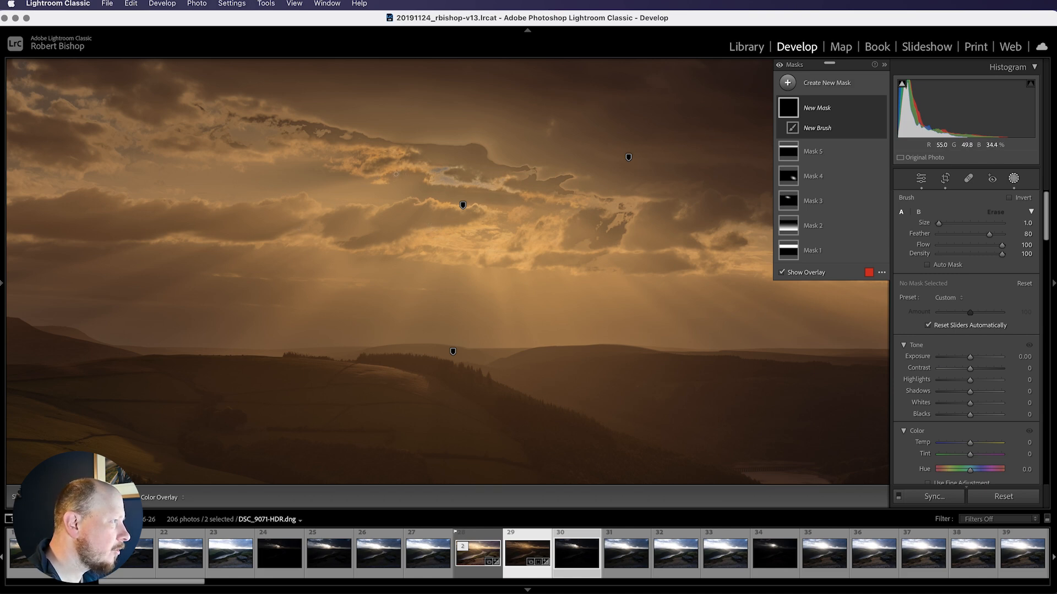
Paint straight brush lines radiating from the sun down toward the hills to form sun rays across the left and centre sky
left_click(395, 172)
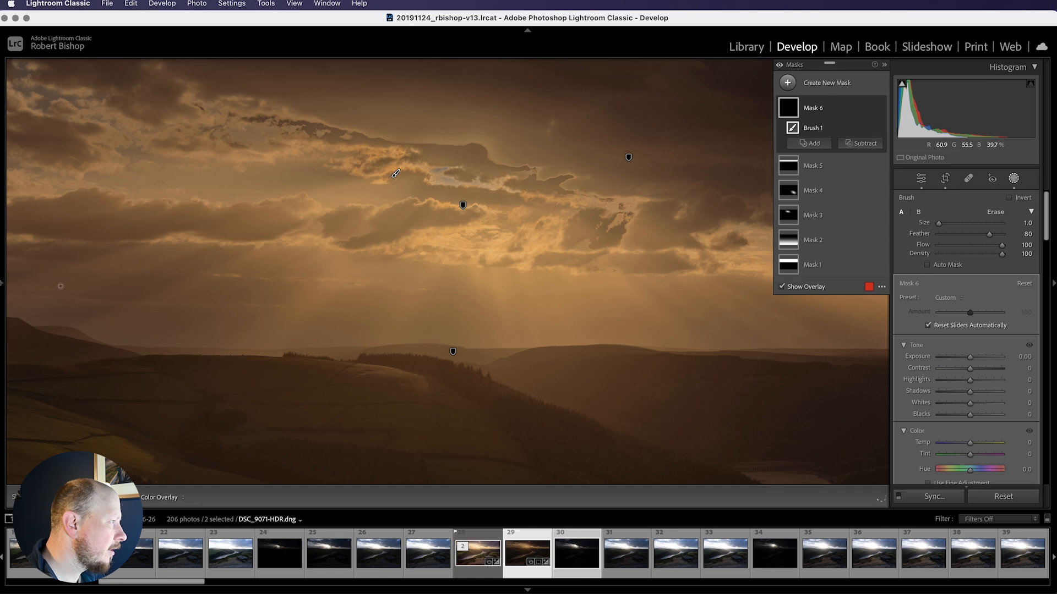
left_click_drag(45, 295, 116, 295)
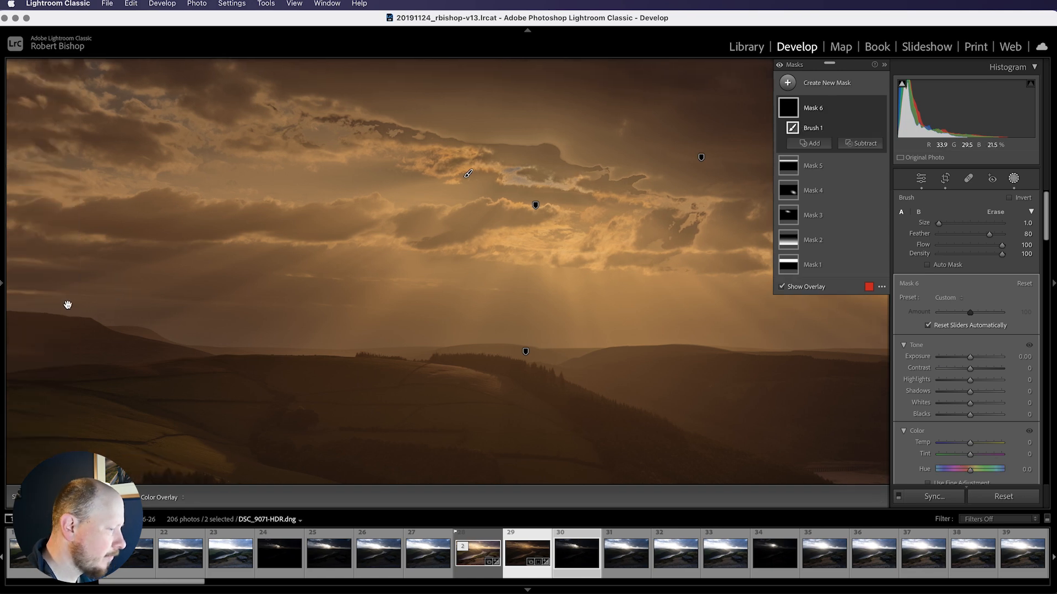
scroll(68, 304, "up", 3)
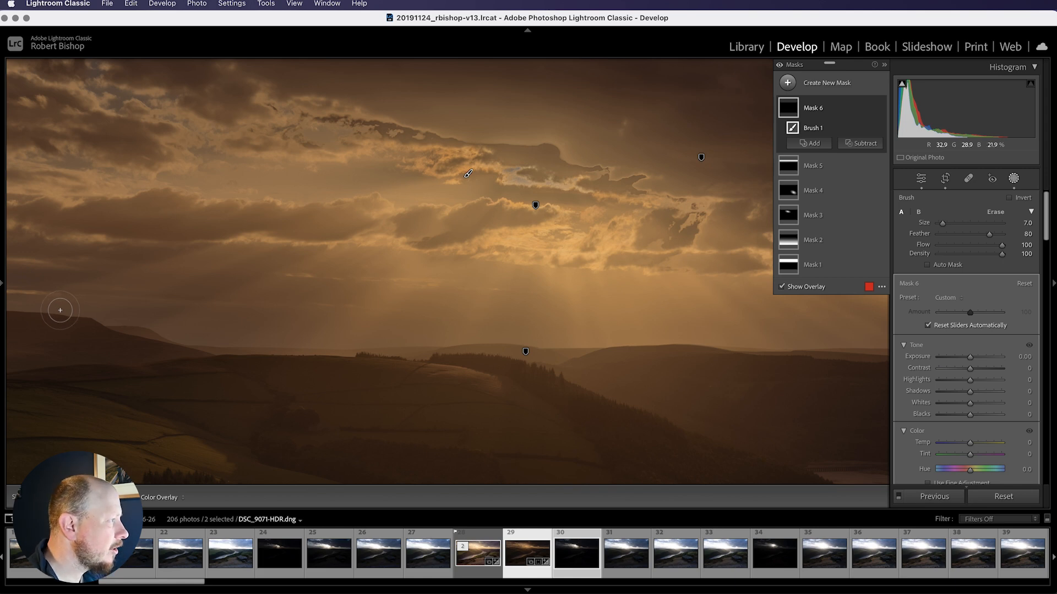
left_click(60, 310, "shift")
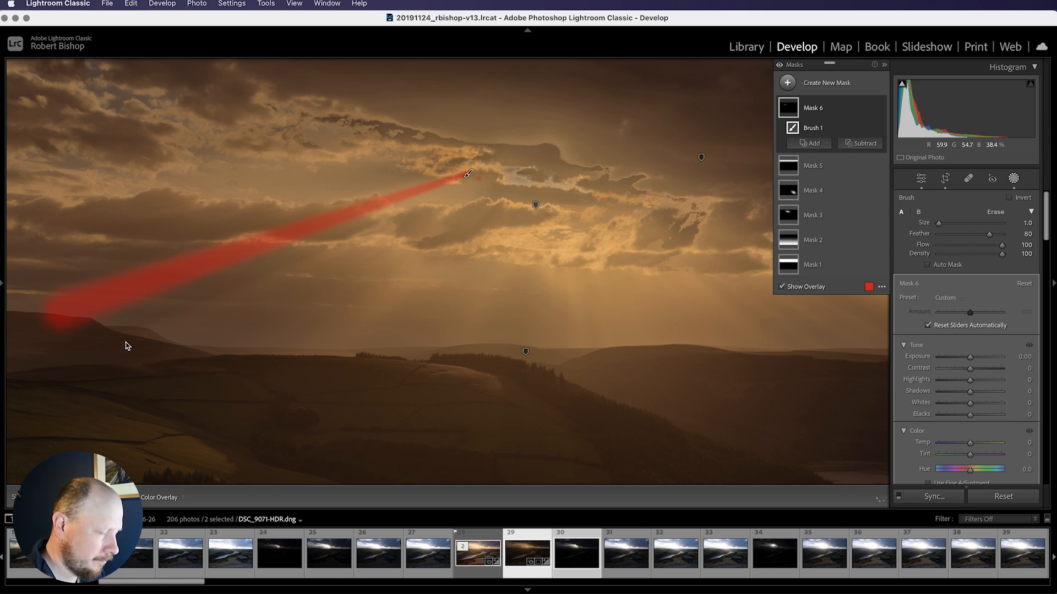
scroll(124, 342, "up", 7)
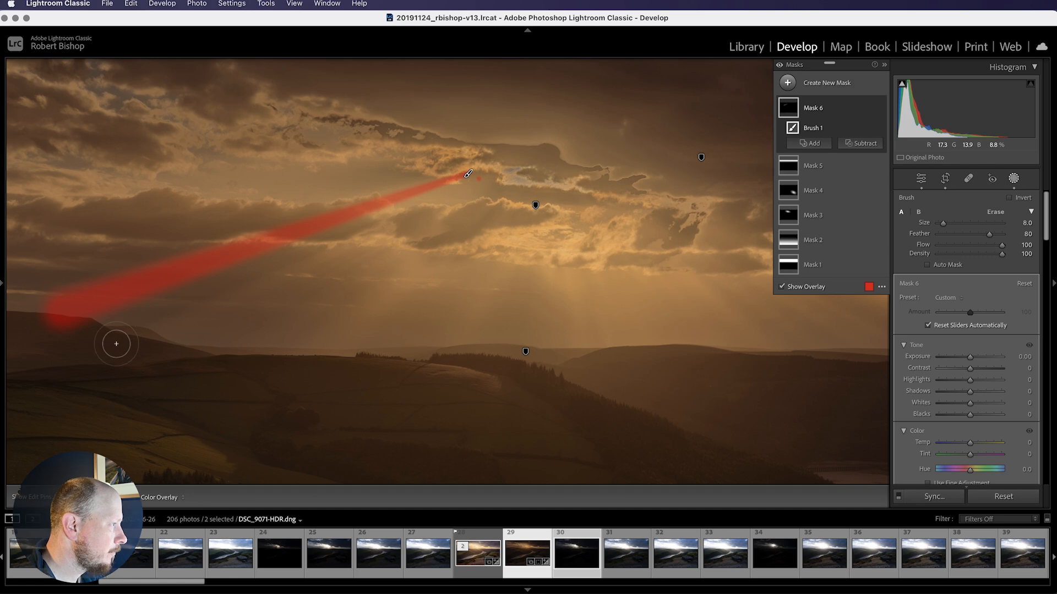
left_click(122, 346, "shift")
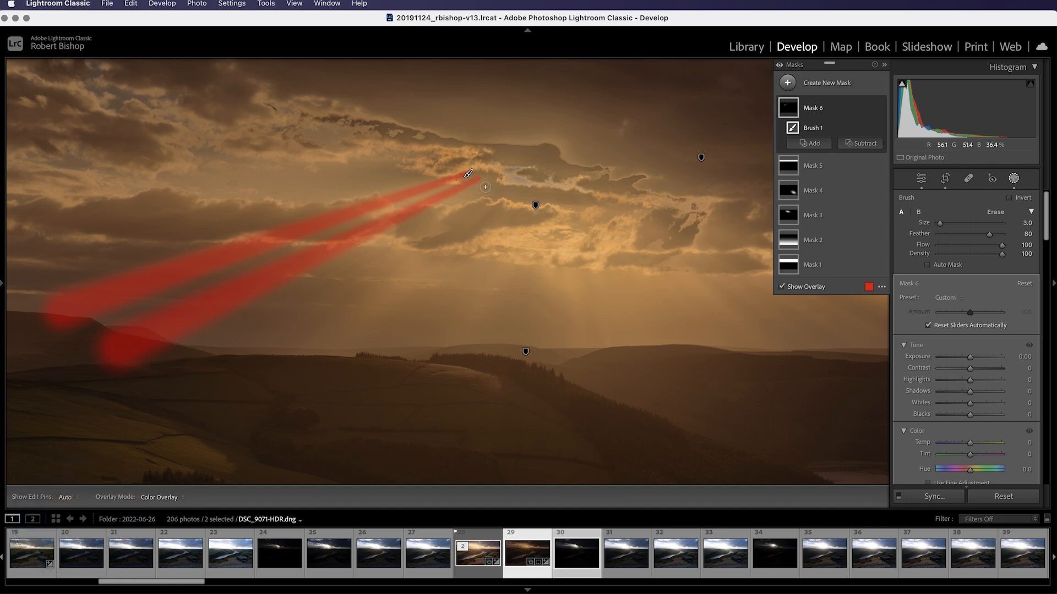
scroll(190, 372, "up", 5)
left_click(198, 377, "shift")
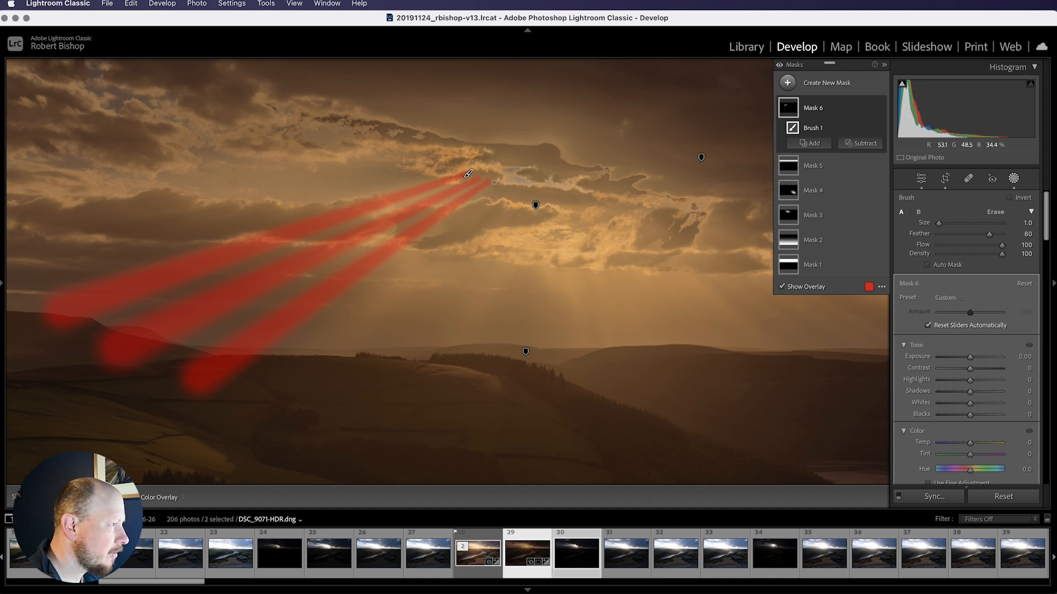
scroll(303, 396, "up", 5)
scroll(304, 396, "up", 2)
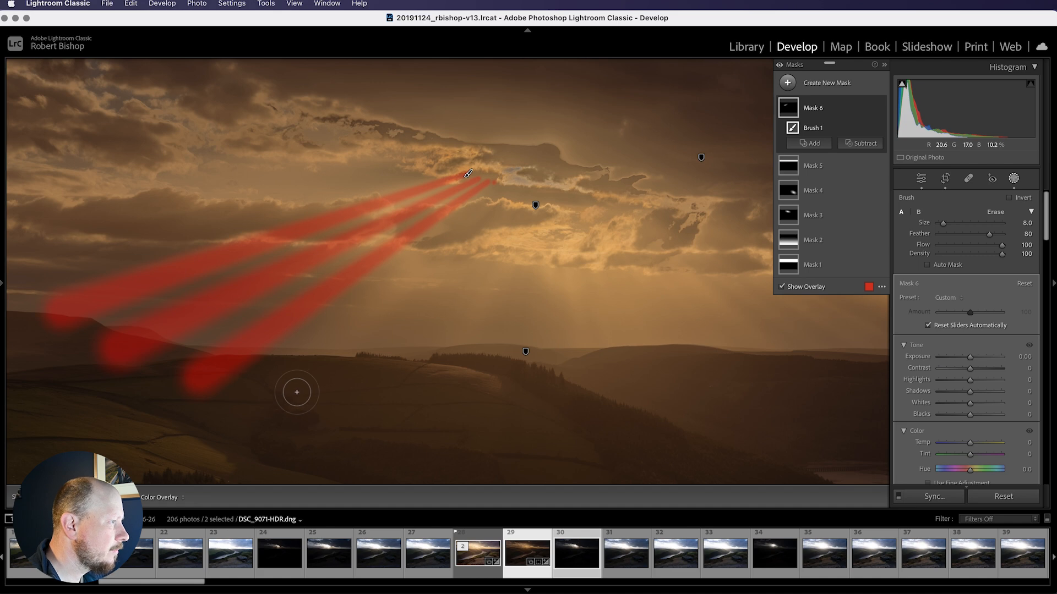
left_click(297, 394, "shift")
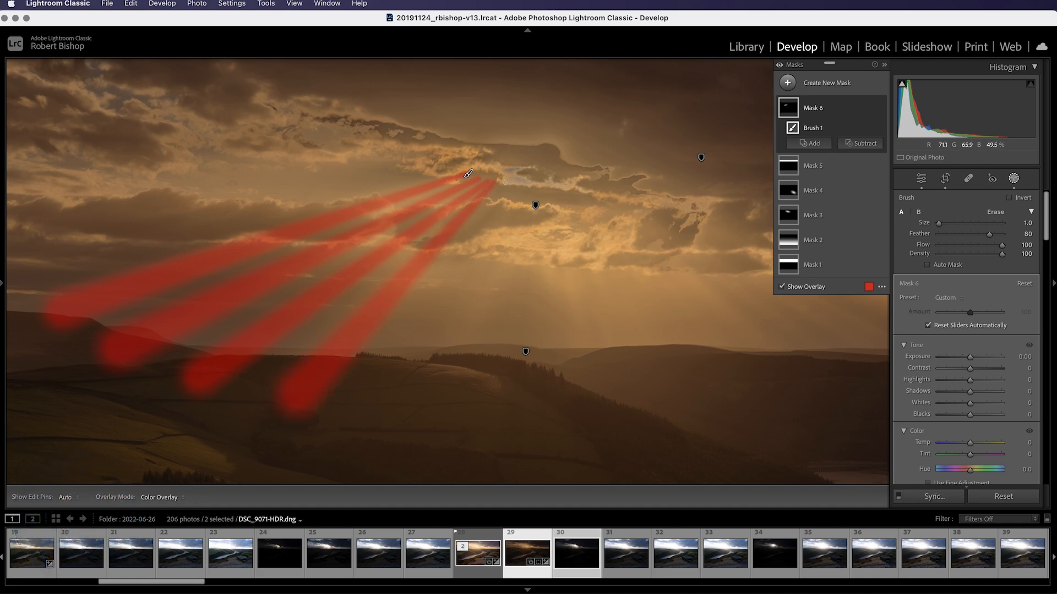
left_click(422, 409, "shift")
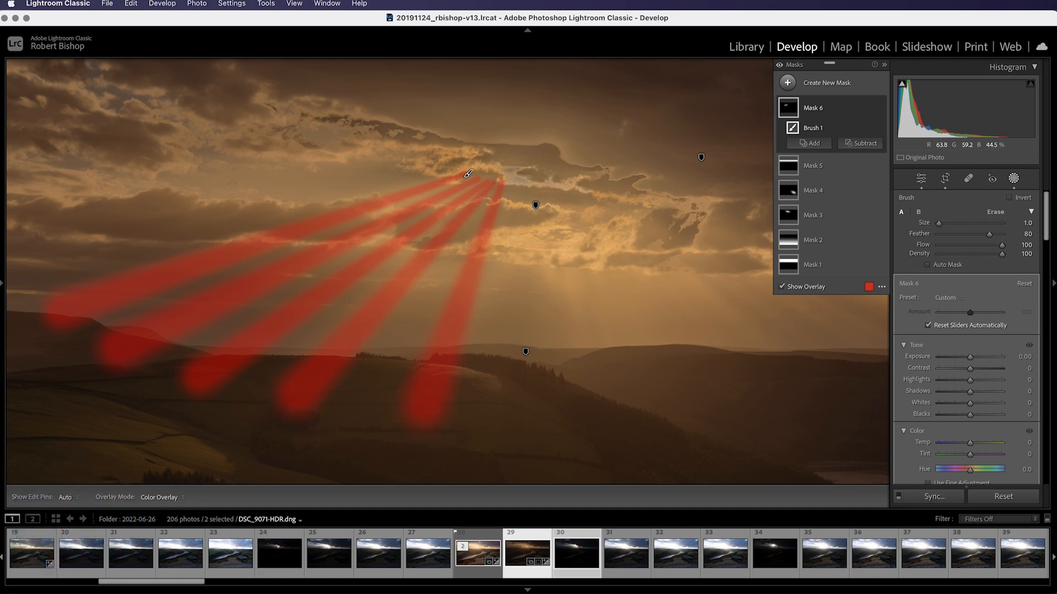
left_click(518, 417, "shift")
scroll(527, 179, "up", 1)
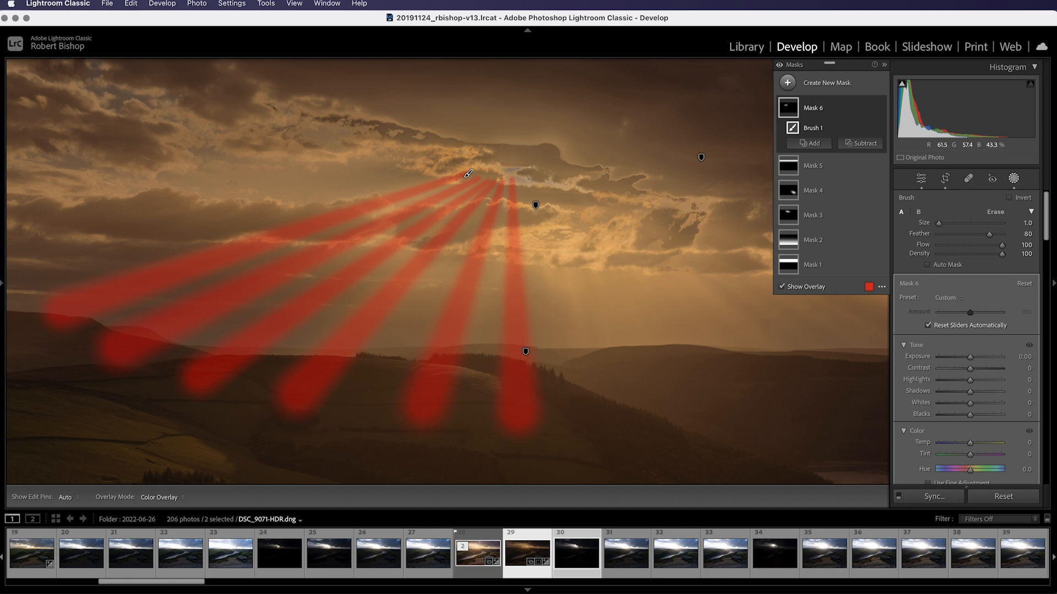
scroll(602, 402, "up", 3)
left_click(608, 407, "shift")
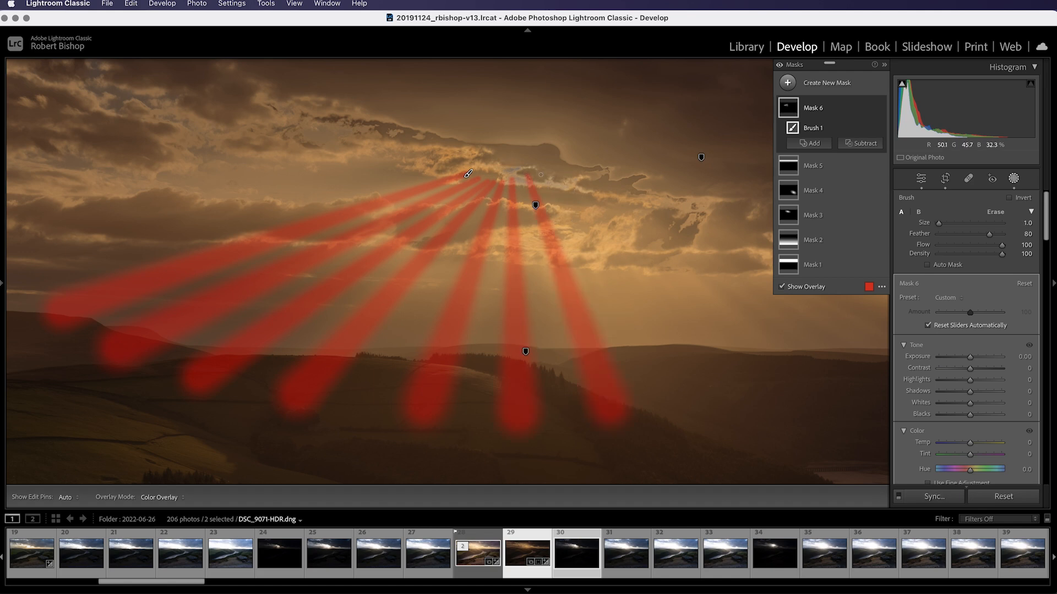
left_click(710, 402, "shift")
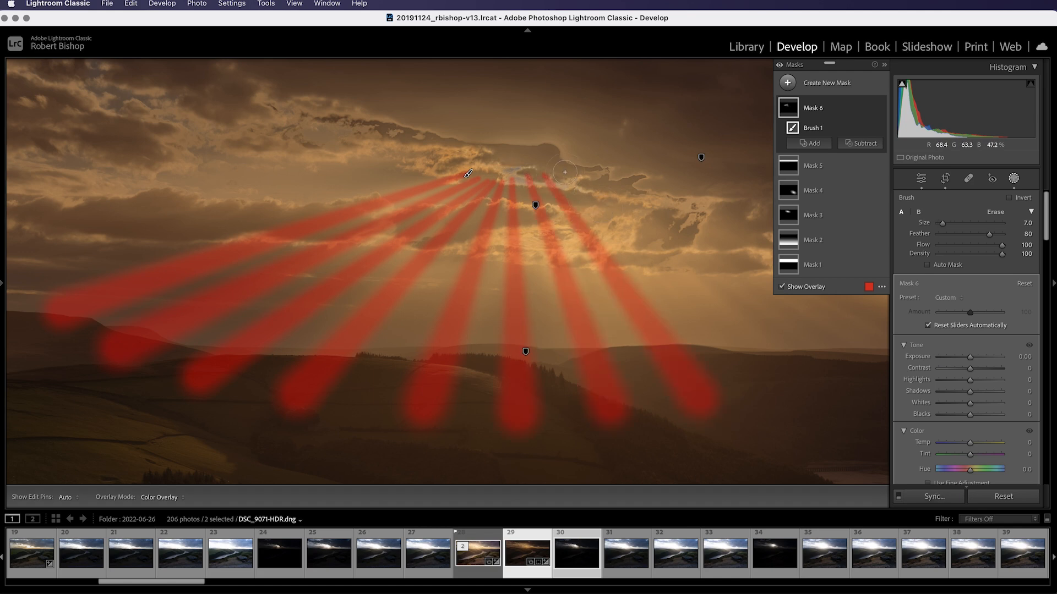
Paint more sun ray lines from the sun toward the right side of the hills, then fit the whole photo in view
left_click(879, 64)
scroll(560, 170, "down", 1)
scroll(787, 381, "up", 3)
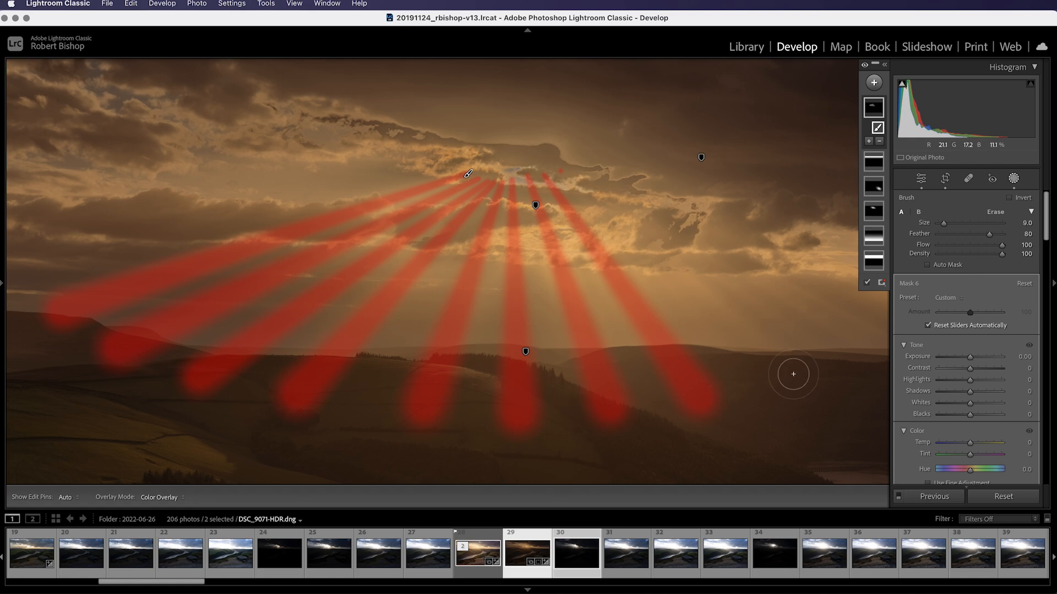
left_click(792, 375, "shift")
left_click_drag(779, 283, 536, 276)
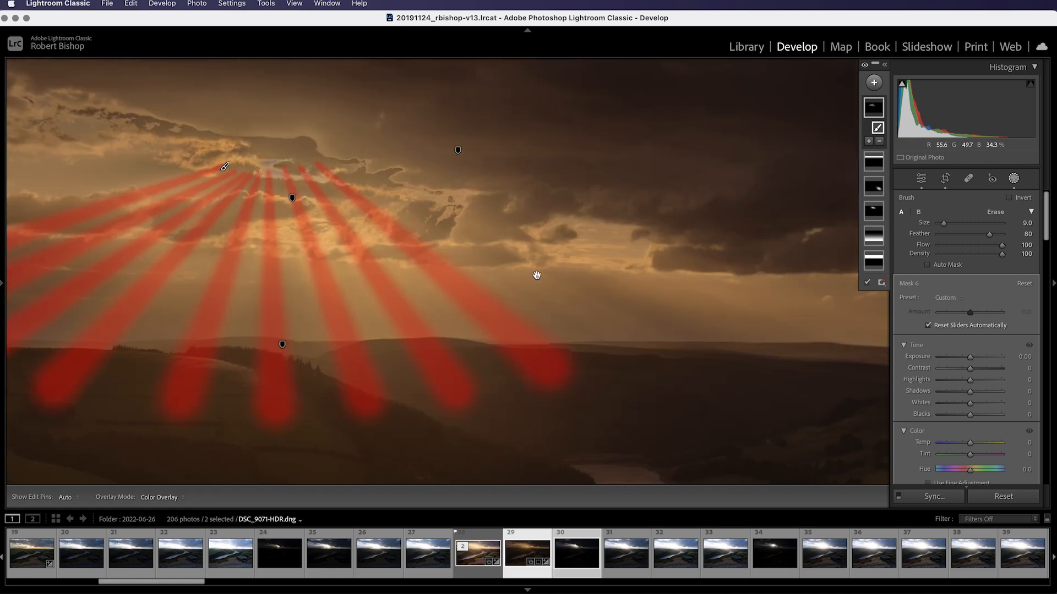
left_click(665, 357, "shift")
scroll(666, 357, "up", 2)
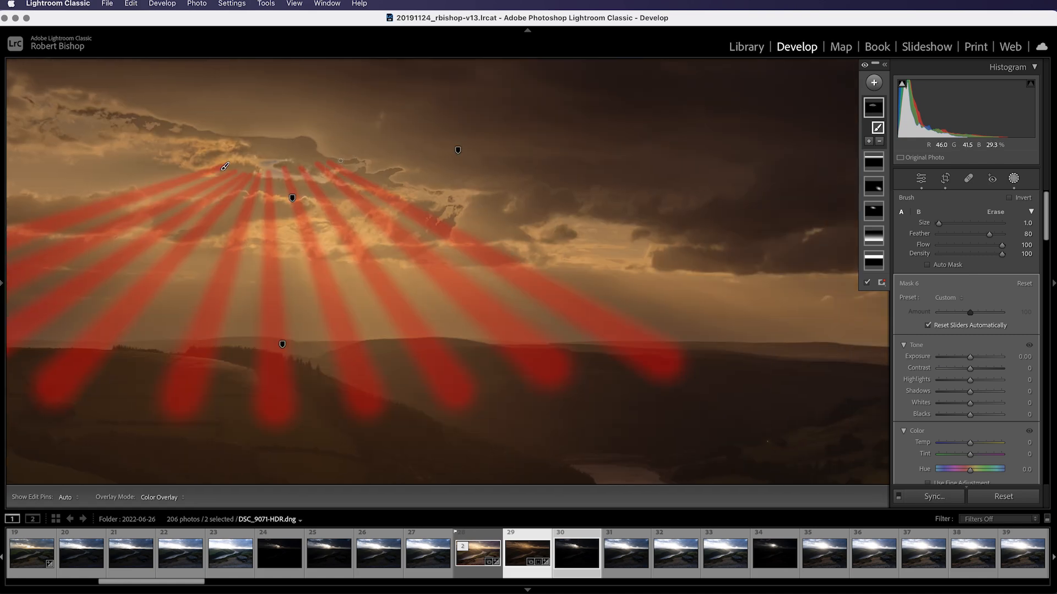
left_click(852, 345, "shift")
mouse_move(1, 286)
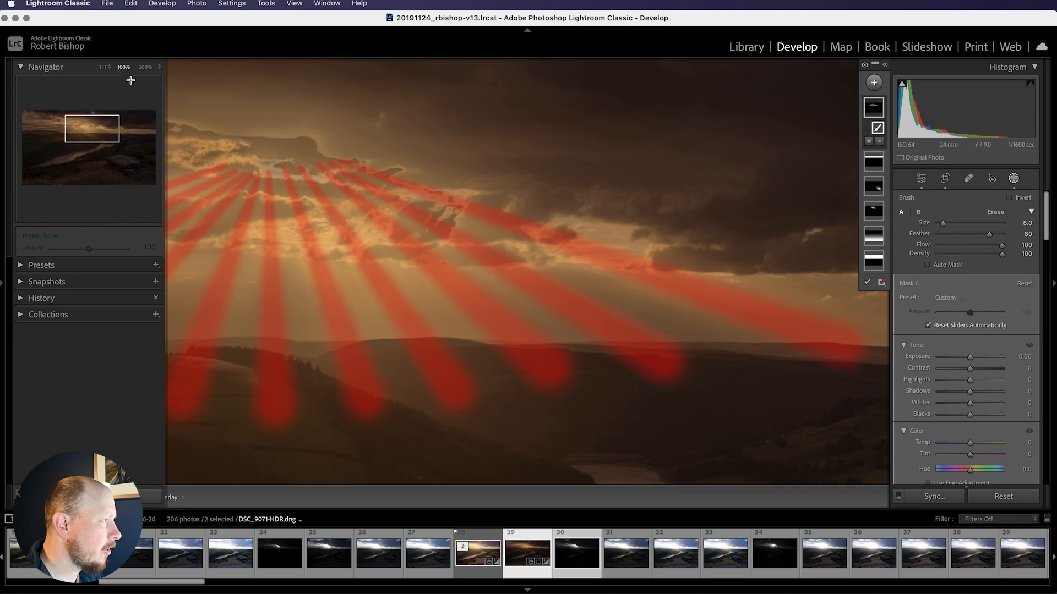
left_click(103, 67)
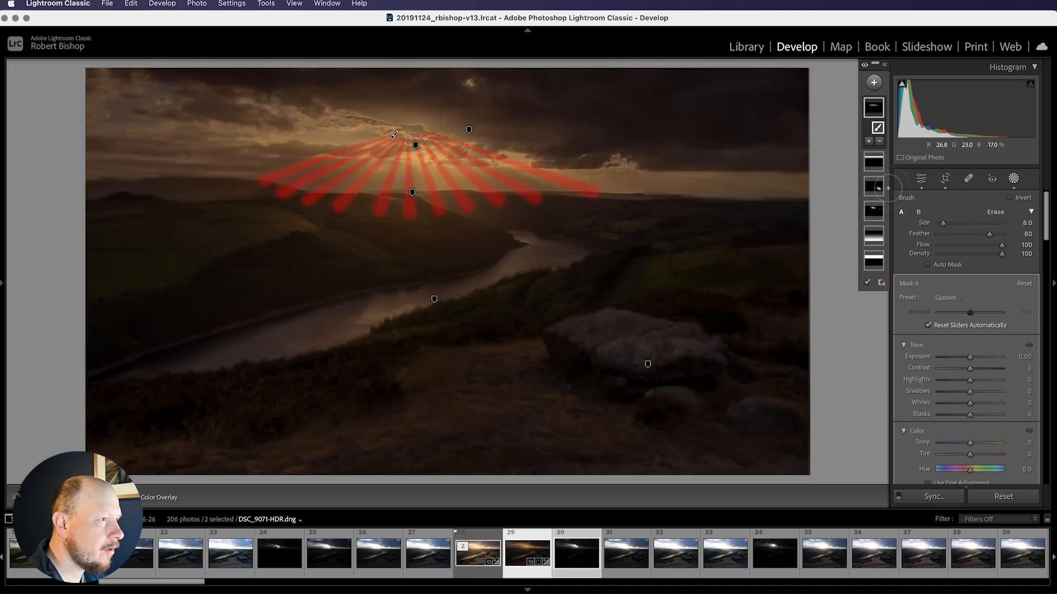
Subtract a linear gradient from the sun rays mask, drawn upward from the lower ends of the rays
left_click(881, 144)
left_click(894, 274)
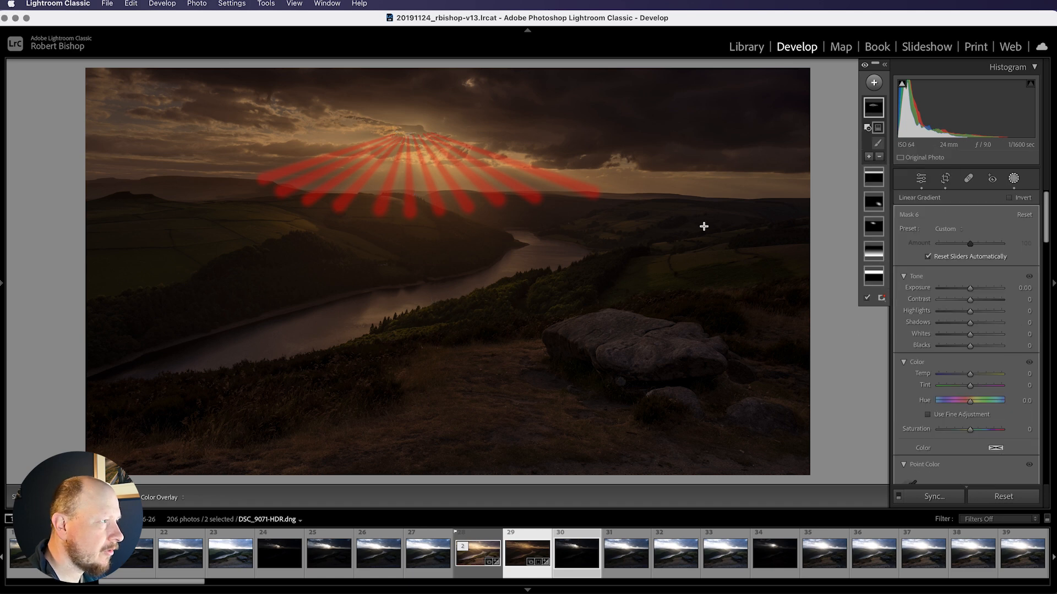
left_click_drag(403, 202, 403, 120)
left_click_drag(402, 194, 403, 190)
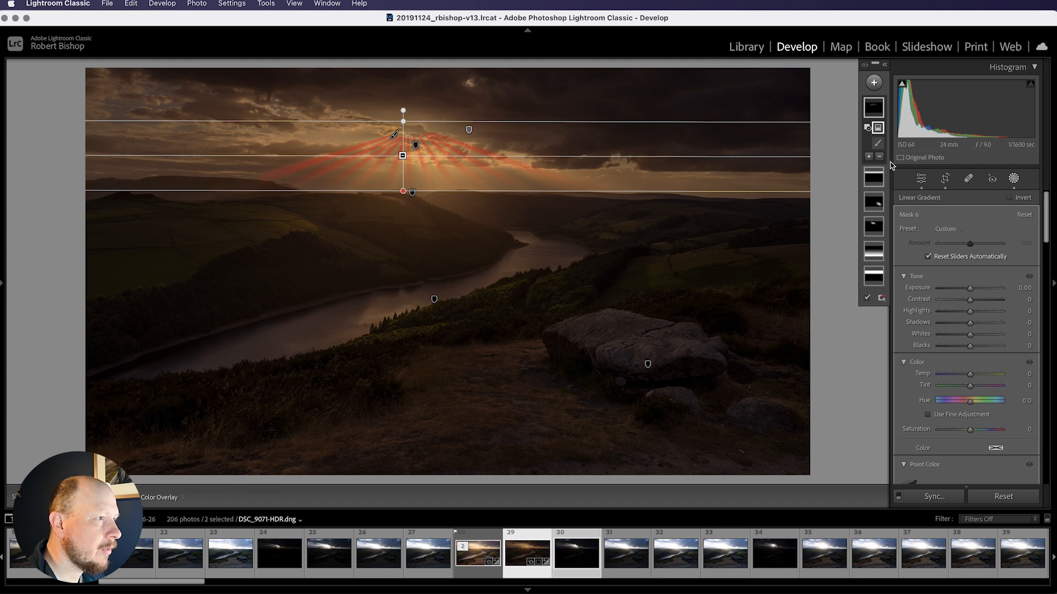
Subtract a radial gradient around the sun from the sun rays mask and set its feather to 45
left_click(876, 108)
left_click(878, 110)
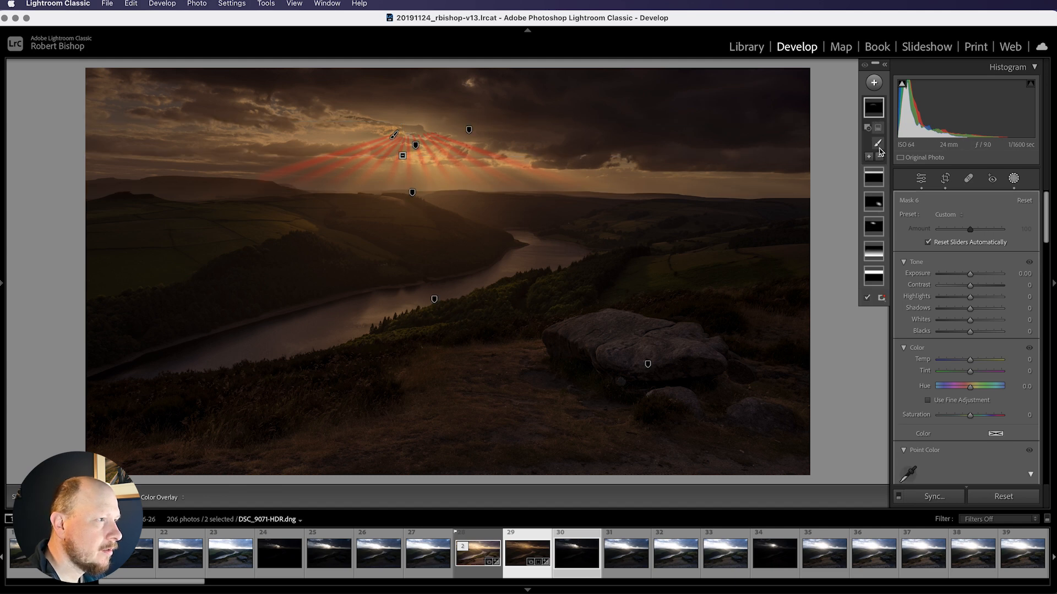
left_click(878, 156)
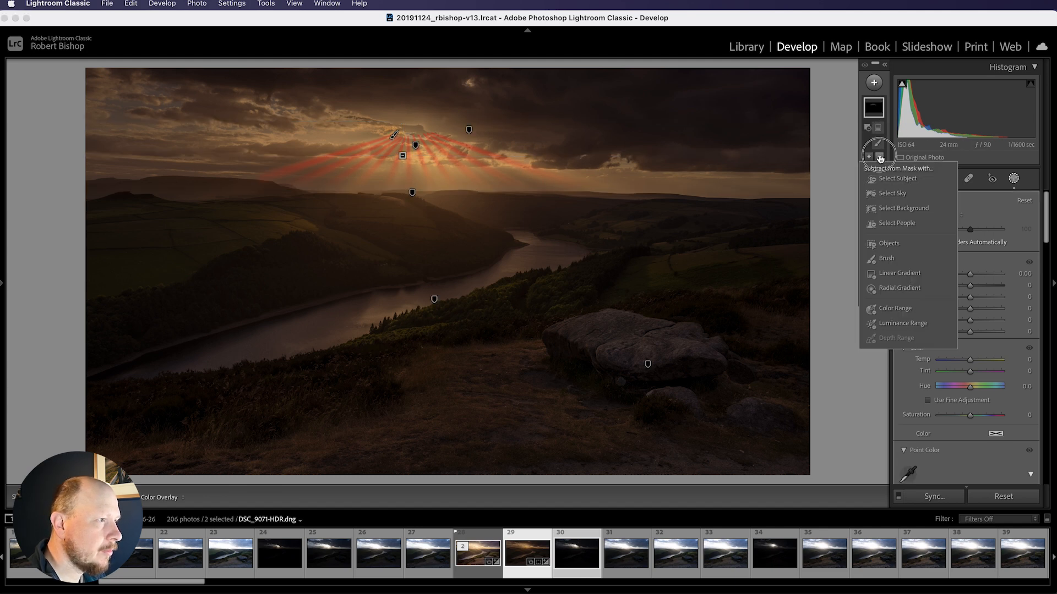
left_click(895, 289)
left_click_drag(410, 131, 461, 160)
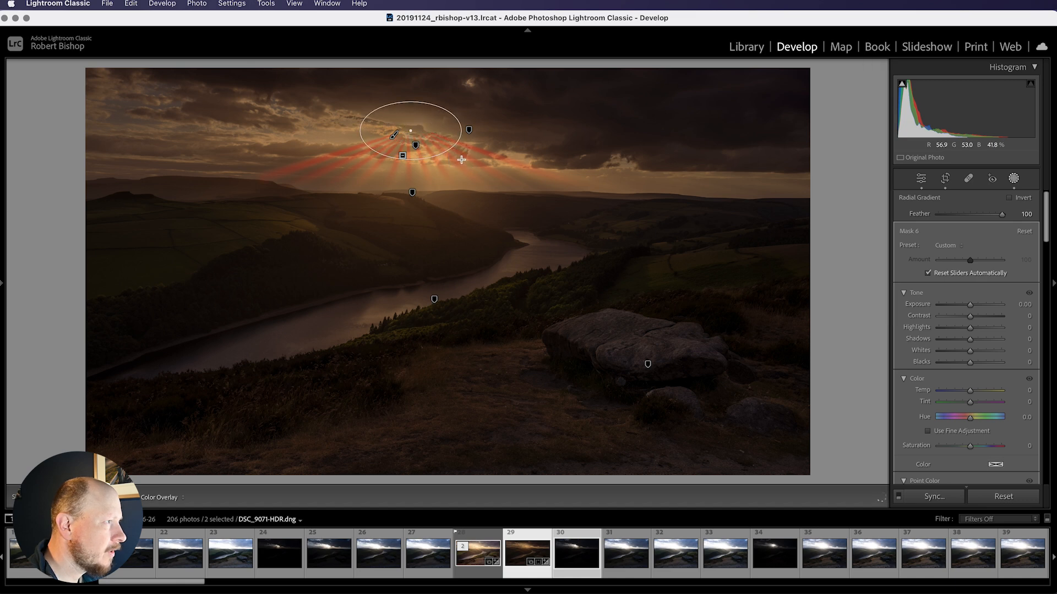
left_click_drag(1001, 214, 967, 217)
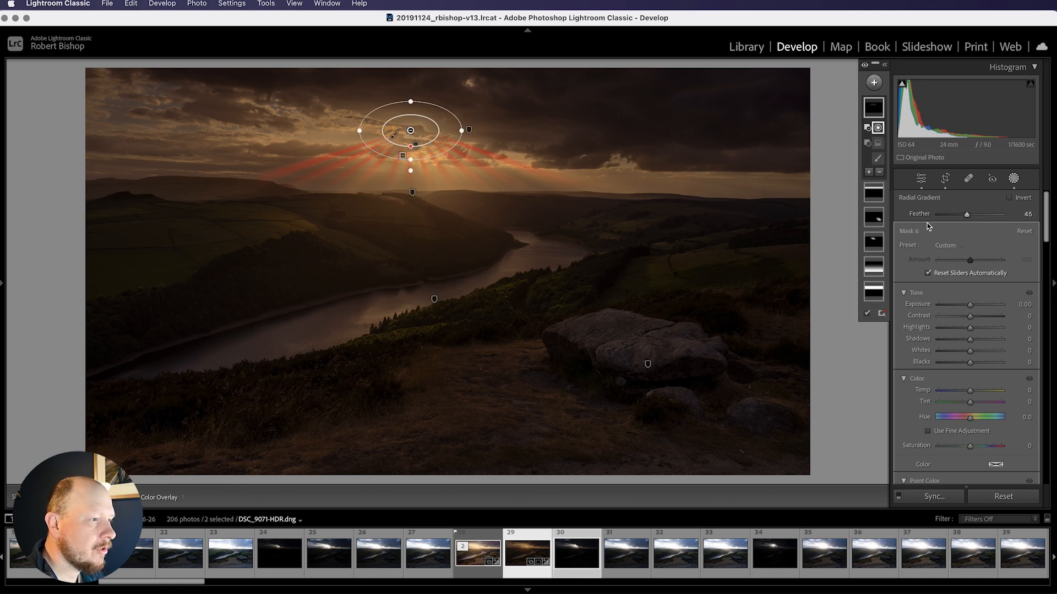
Close the masking panel
scroll(987, 408, "down", 10)
scroll(986, 408, "down", 12)
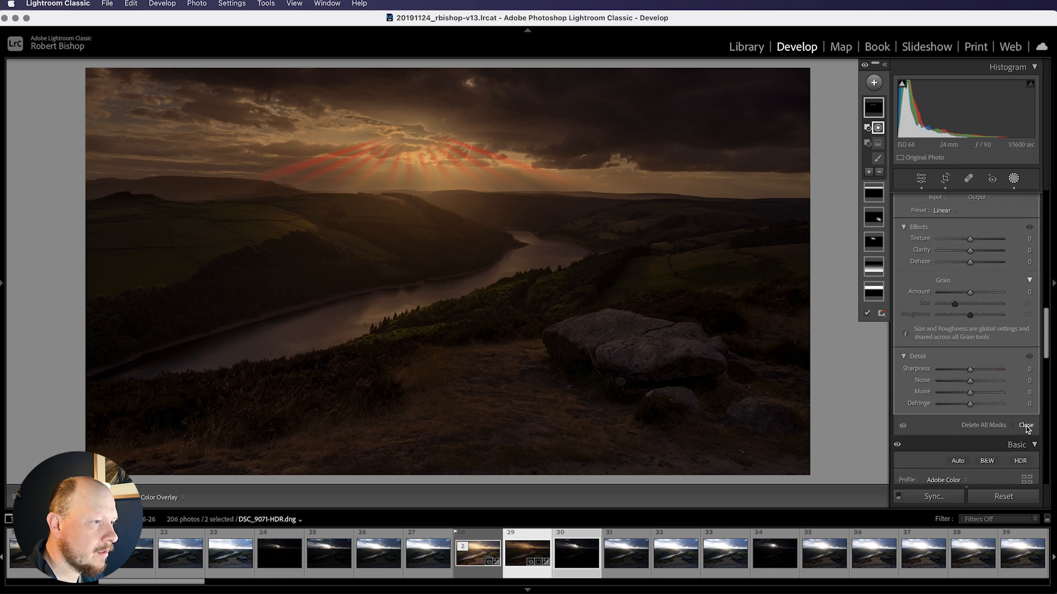
left_click(1026, 426)
Raise the global exposure to +2.20
scroll(979, 319, "up", 5)
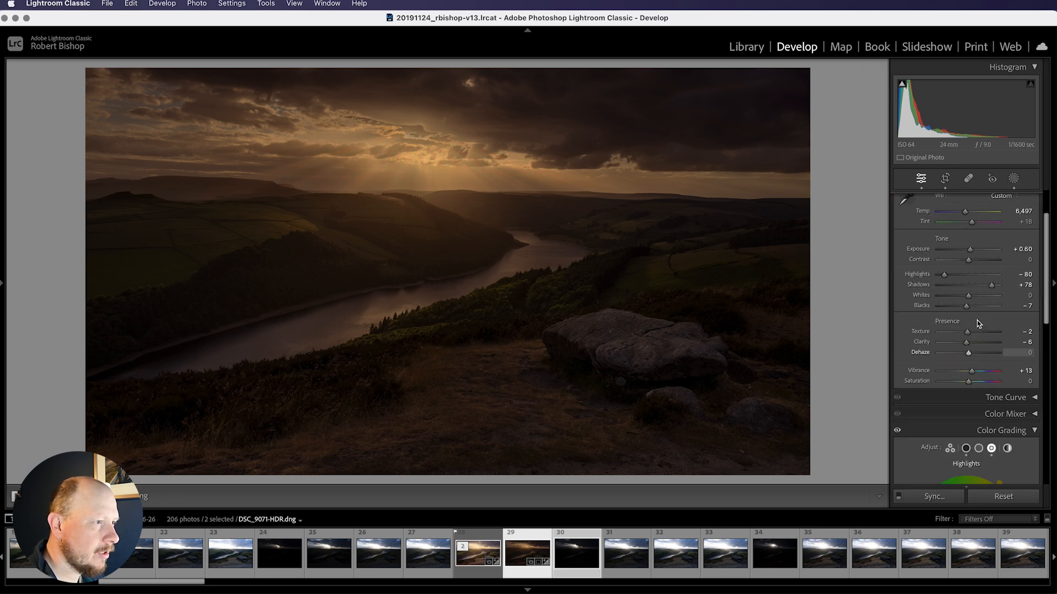
scroll(978, 324, "up", 3)
left_click_drag(968, 306, 976, 309)
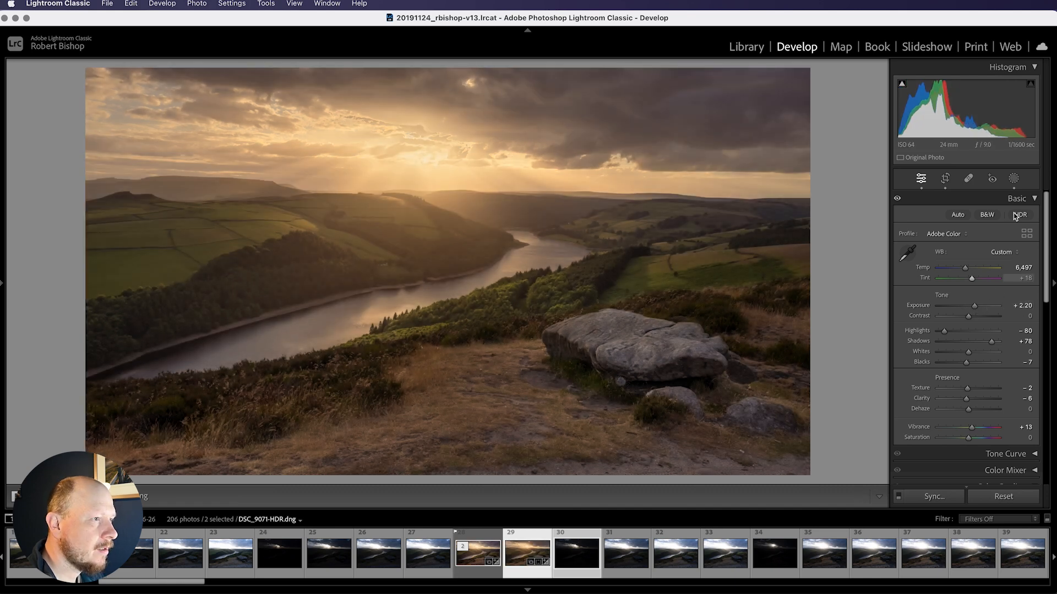
Reopen the masks, select the sun rays mask and set its exposure to 0.30, highlights to 6 and whites to 7
left_click(1013, 177)
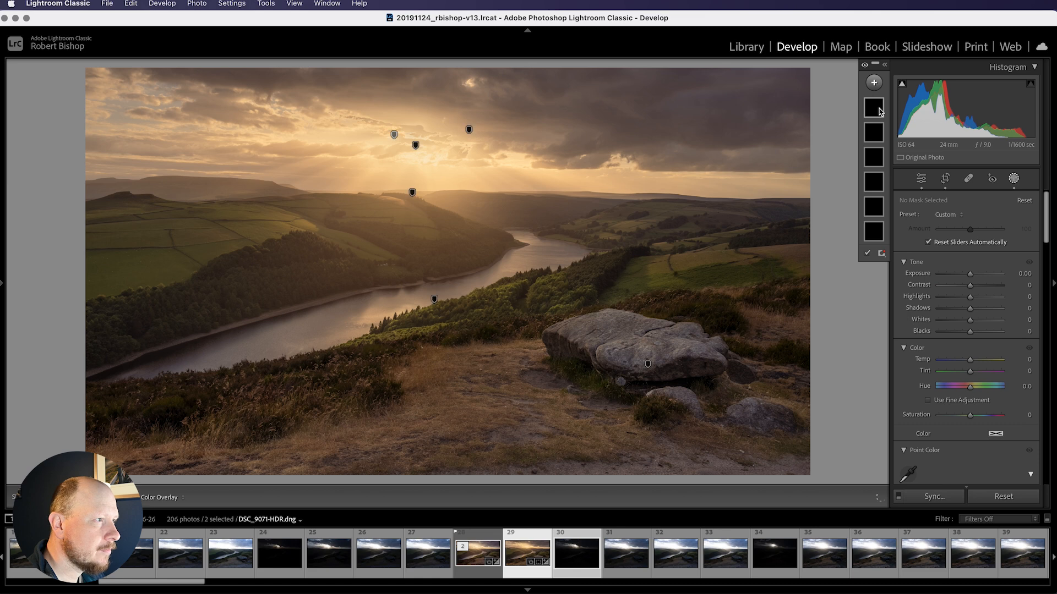
left_click(879, 110)
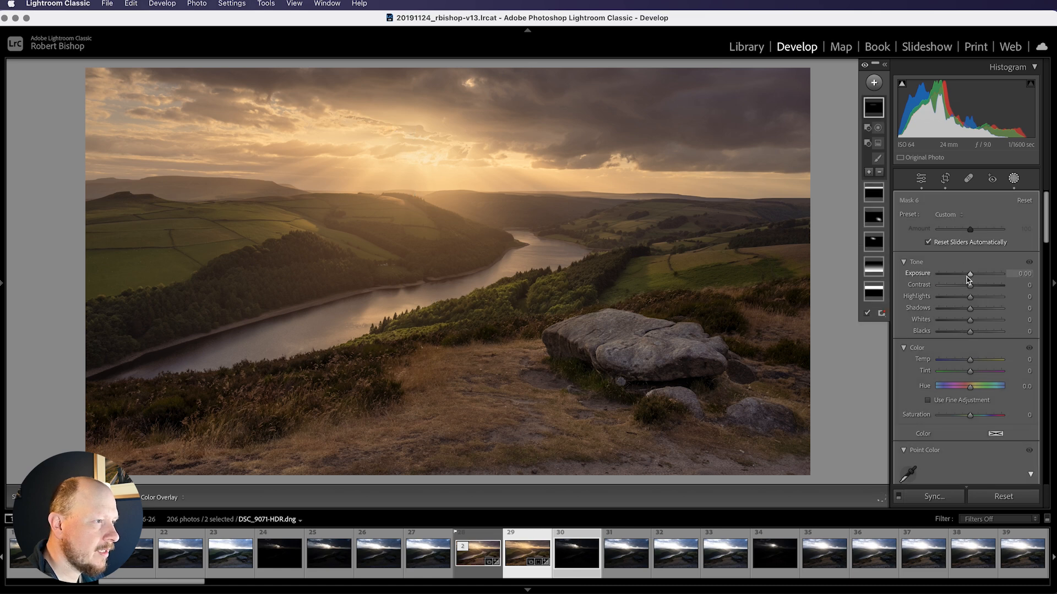
left_click_drag(977, 278, 974, 278)
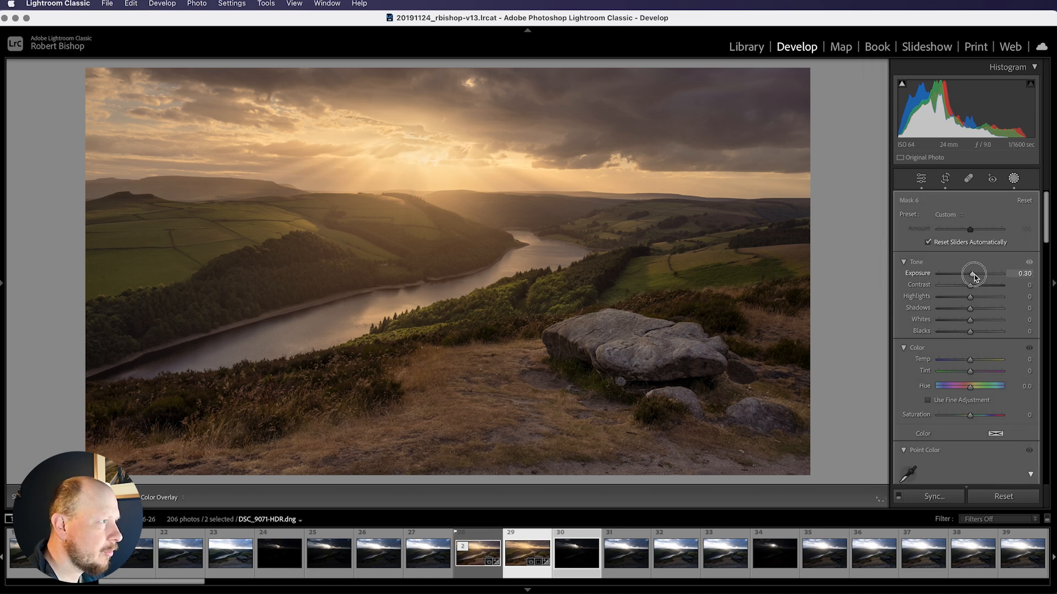
mouse_move(972, 320)
left_mouse_down()
mouse_move(979, 325)
mouse_move(974, 301)
left_mouse_up()
Set the sun rays mask's texture to -10, clarity to -11 and dehaze to -6
scroll(986, 386, "down", 5)
scroll(987, 389, "down", 10)
left_click_drag(971, 325, 967, 302)
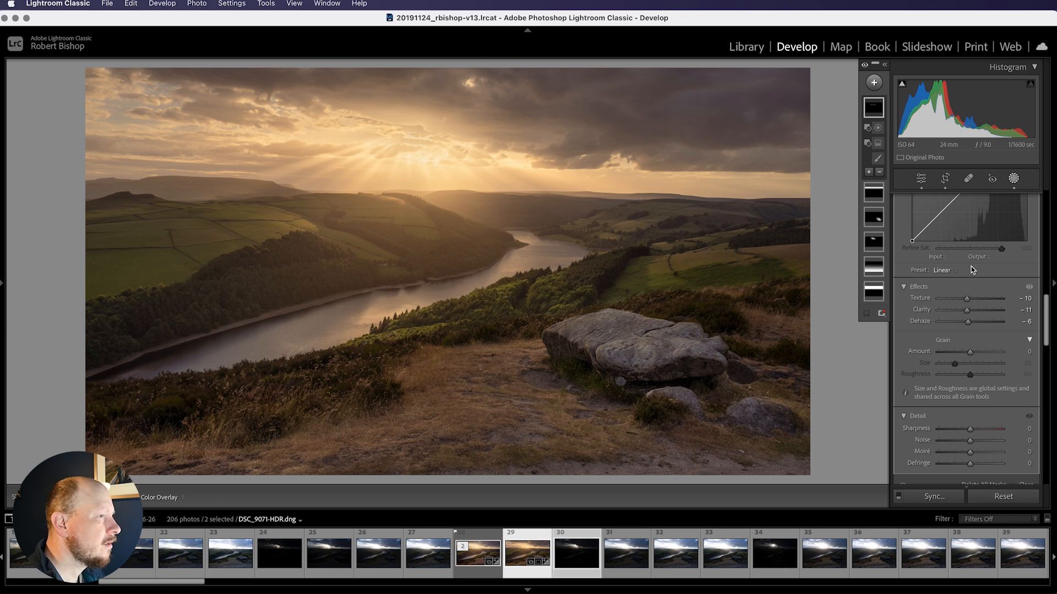
Close the masking panel
scroll(998, 254, "up", 15)
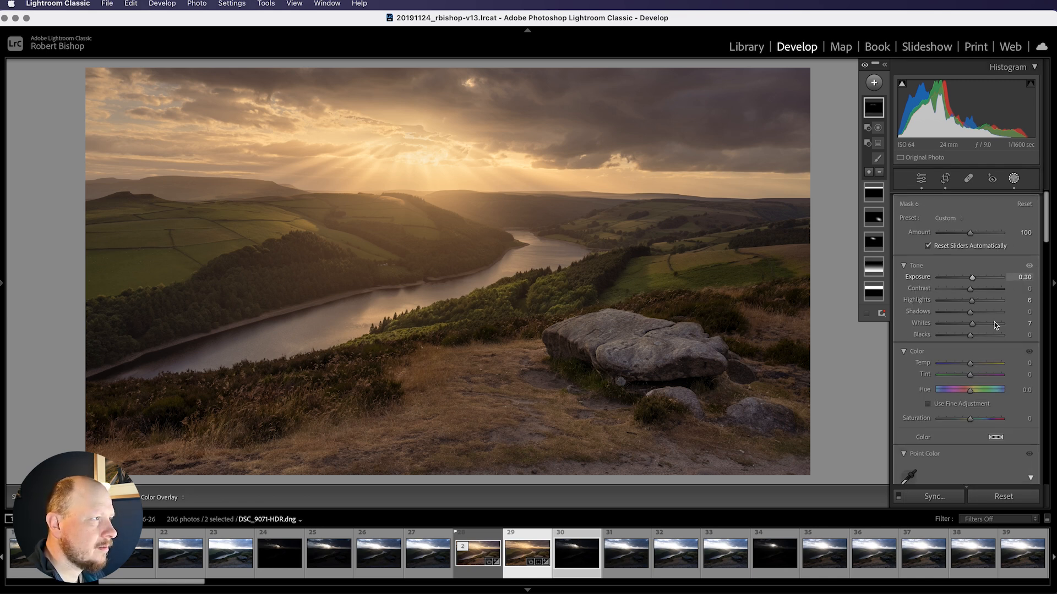
scroll(985, 445, "down", 10)
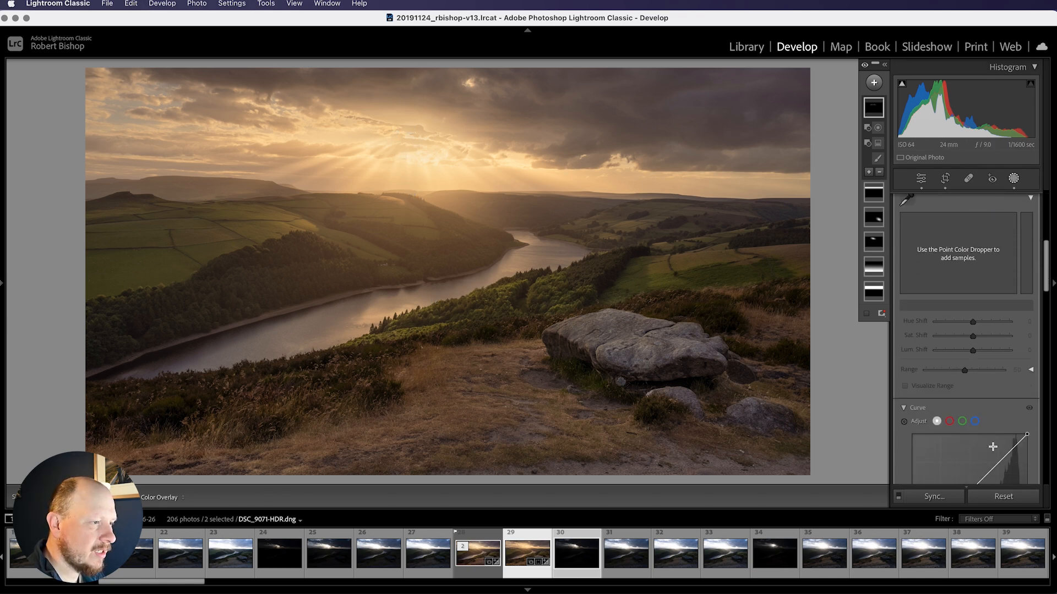
scroll(995, 444, "down", 10)
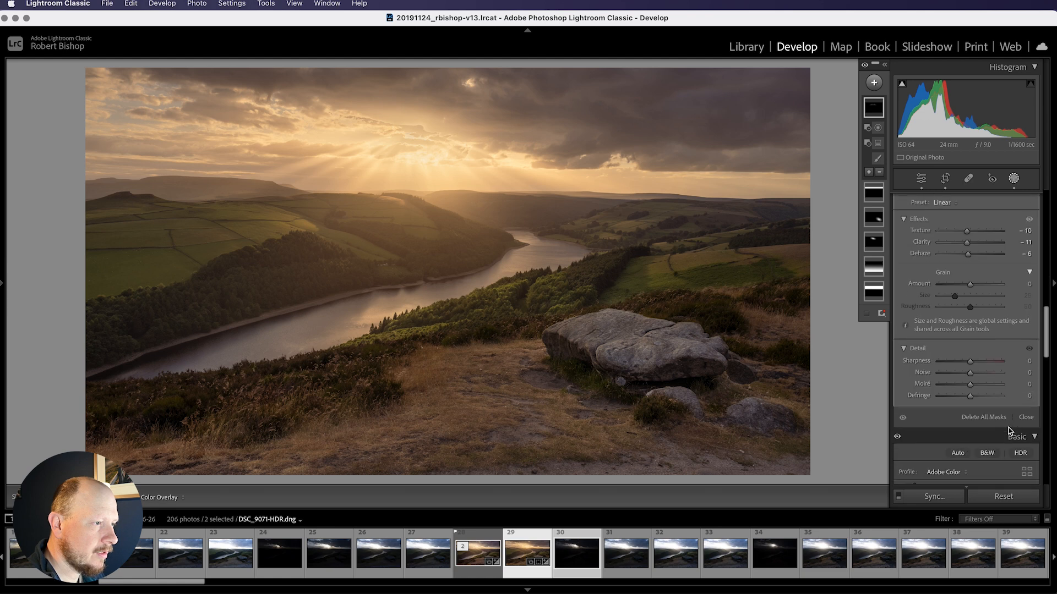
left_click(1026, 393)
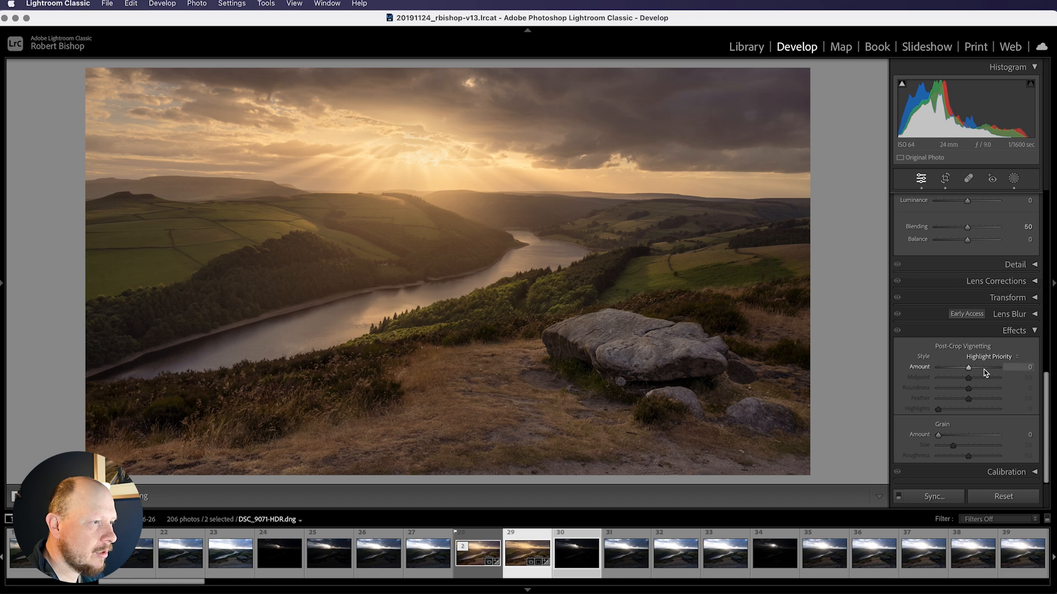
Add a post-crop vignette with amount -24, midpoint 47 and feather 60
left_click_drag(968, 372, 960, 371)
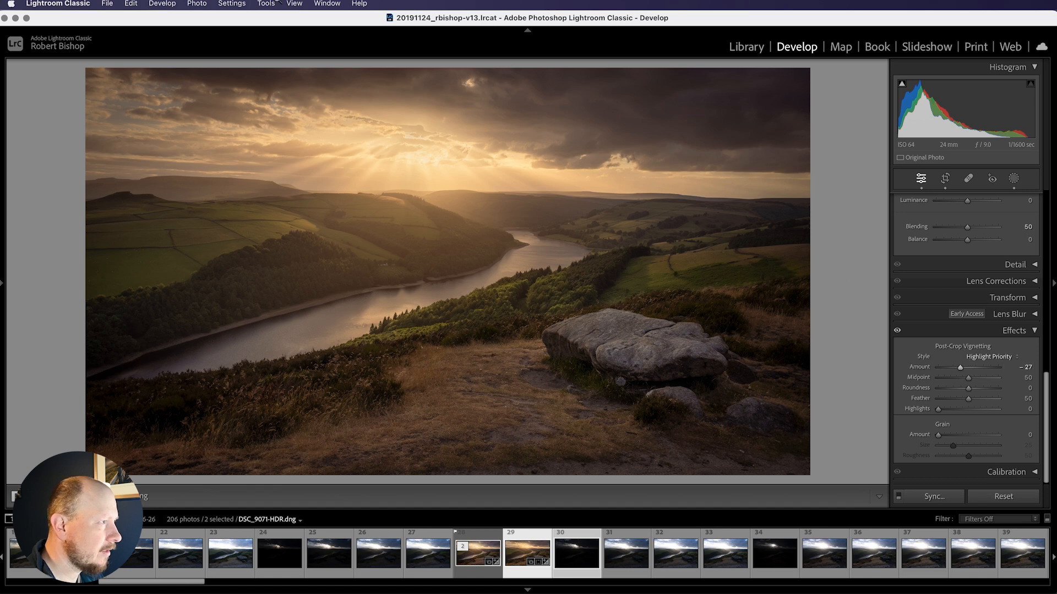
left_click(961, 368)
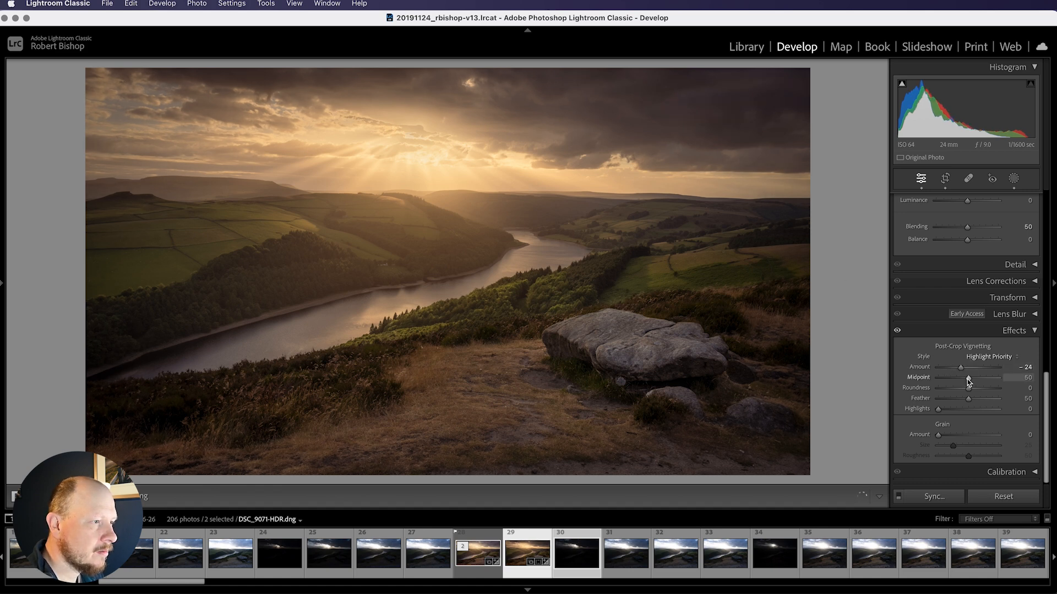
left_click_drag(968, 398, 974, 404)
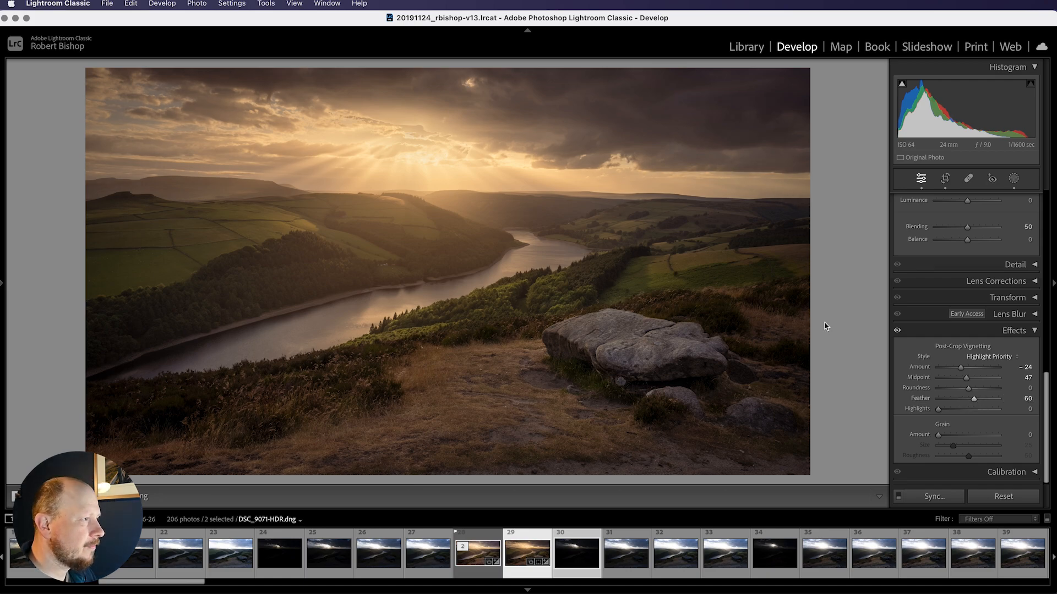